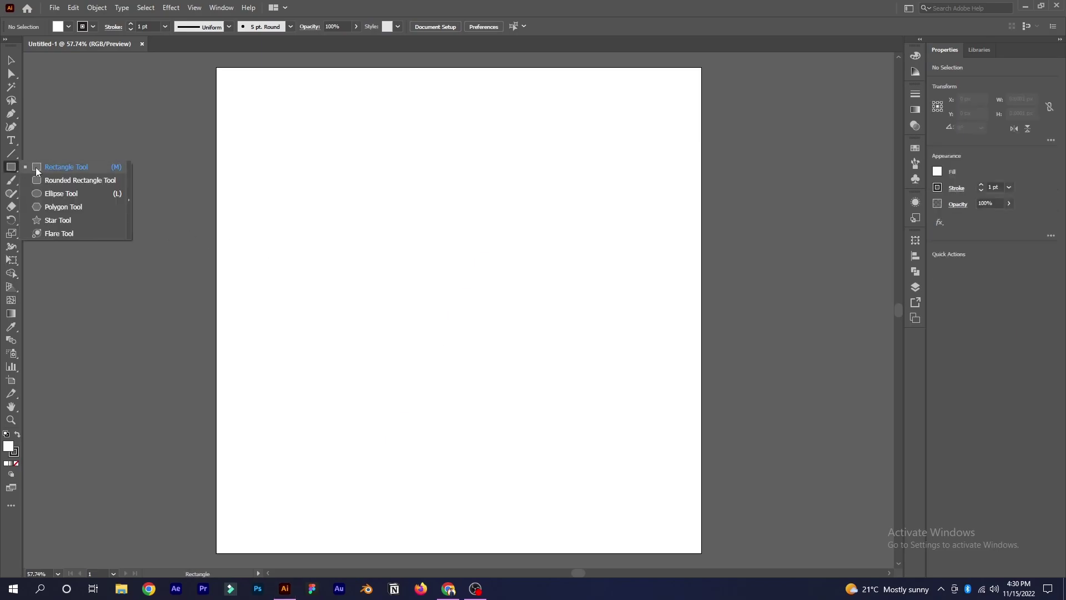
Step: Draw a circle with the Ellipse tool and nudge it slightly down and right
{"action": "left_click_drag", "start_coordinate": [11, 166], "coordinate": [70, 194]}
{"action": "left_click_drag", "start_coordinate": [446, 315], "coordinate": [523, 389]}
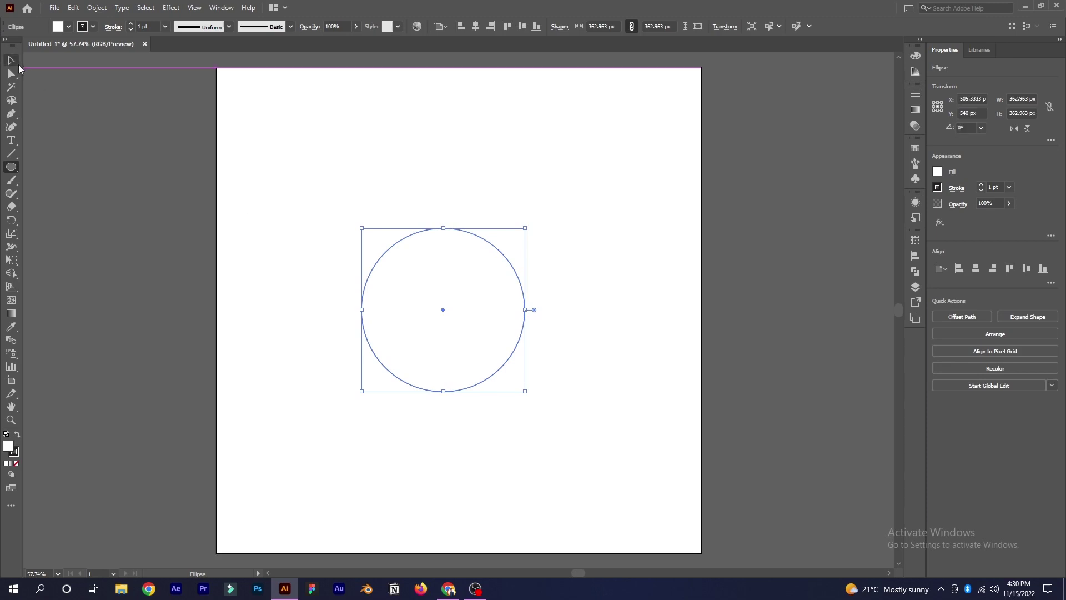
{"action": "key", "text": "v"}
{"action": "left_click", "coordinate": [310, 203]}
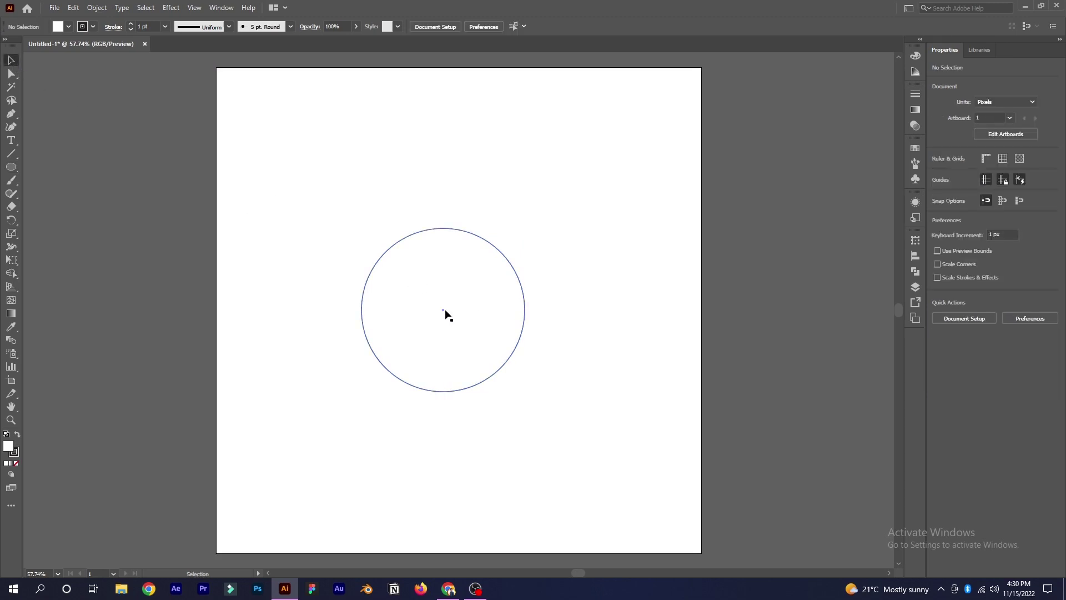
{"action": "left_click_drag", "start_coordinate": [446, 314], "coordinate": [455, 338]}
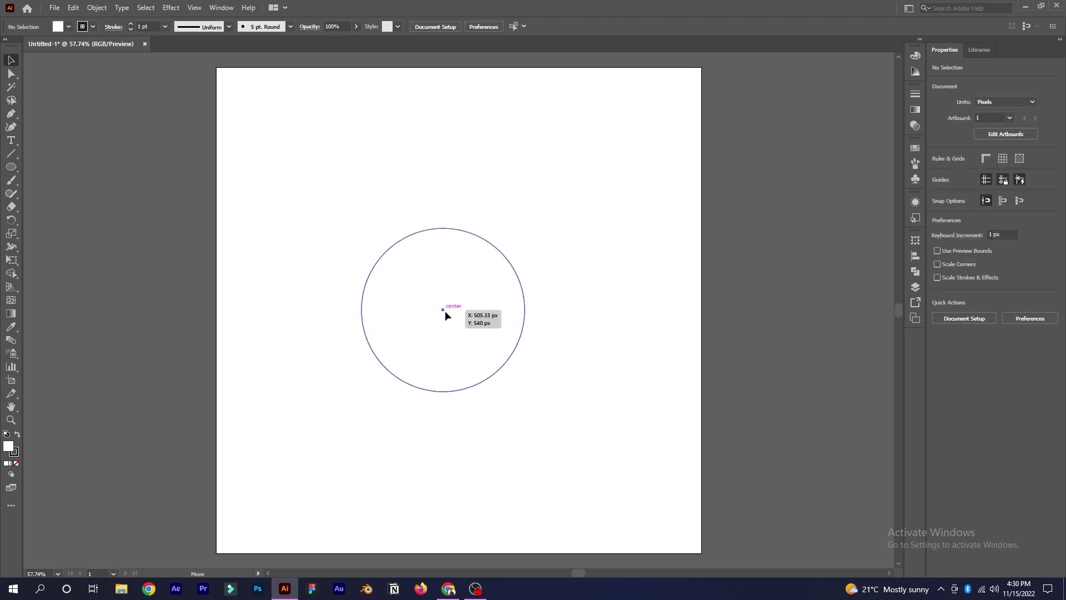
{"action": "left_click", "coordinate": [583, 271]}
{"action": "left_click", "coordinate": [512, 281]}
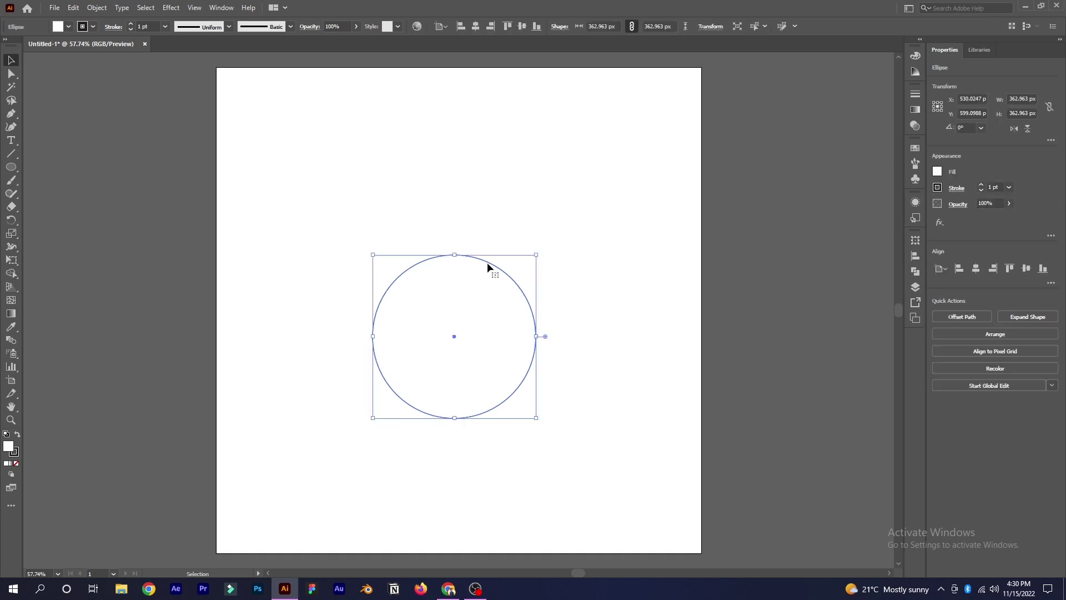
Step: Copy the circle, paste it in place, and shrink the copy into an inner circle
{"action": "left_click", "coordinate": [74, 8]}
{"action": "left_click", "coordinate": [84, 59]}
{"action": "left_click", "coordinate": [73, 7]}
{"action": "left_click", "coordinate": [101, 113]}
{"action": "left_click_drag", "start_coordinate": [537, 253], "coordinate": [522, 261]}
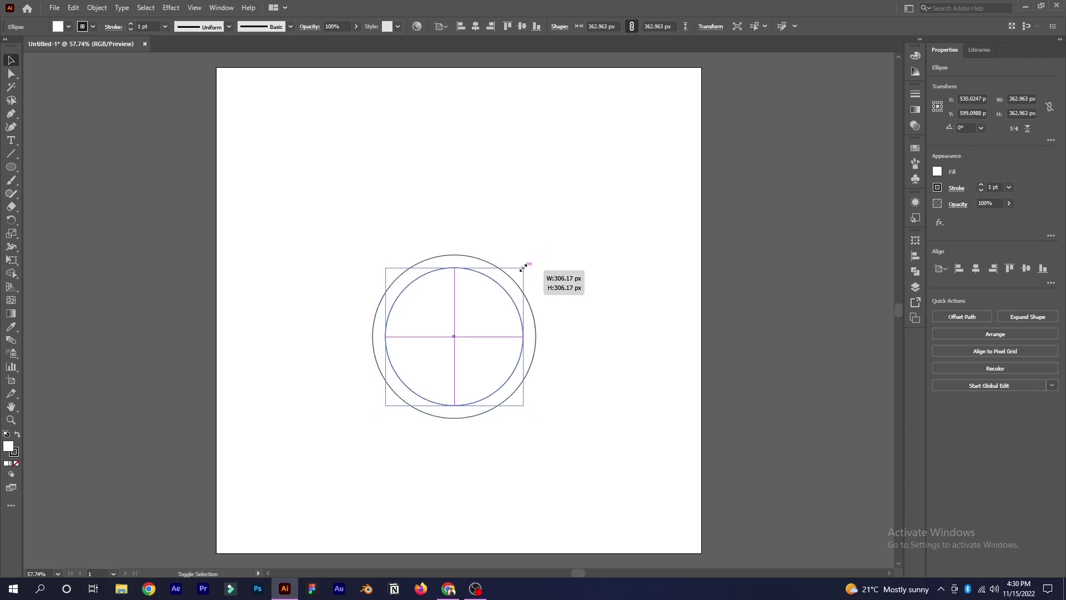
{"action": "key", "text": "ctrl+z"}
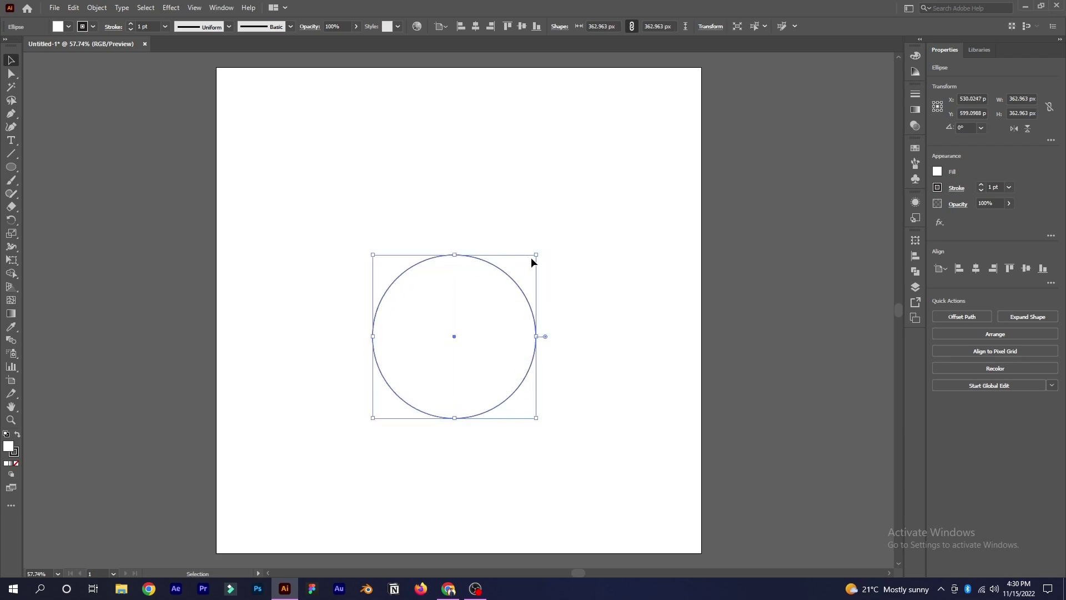
{"action": "left_click_drag", "start_coordinate": [538, 254], "coordinate": [522, 266]}
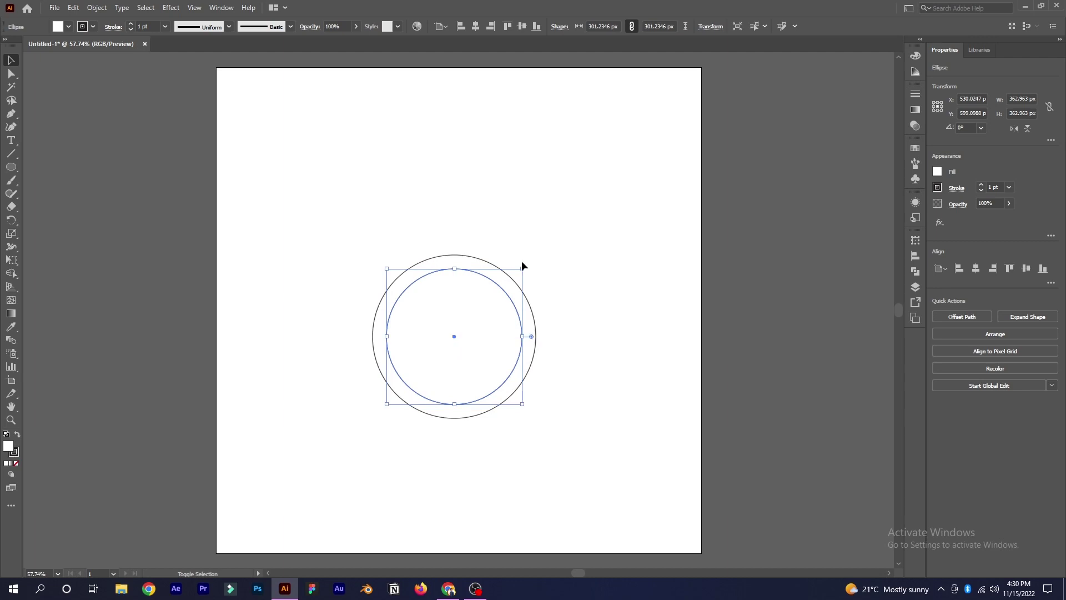
{"action": "left_click", "coordinate": [523, 235]}
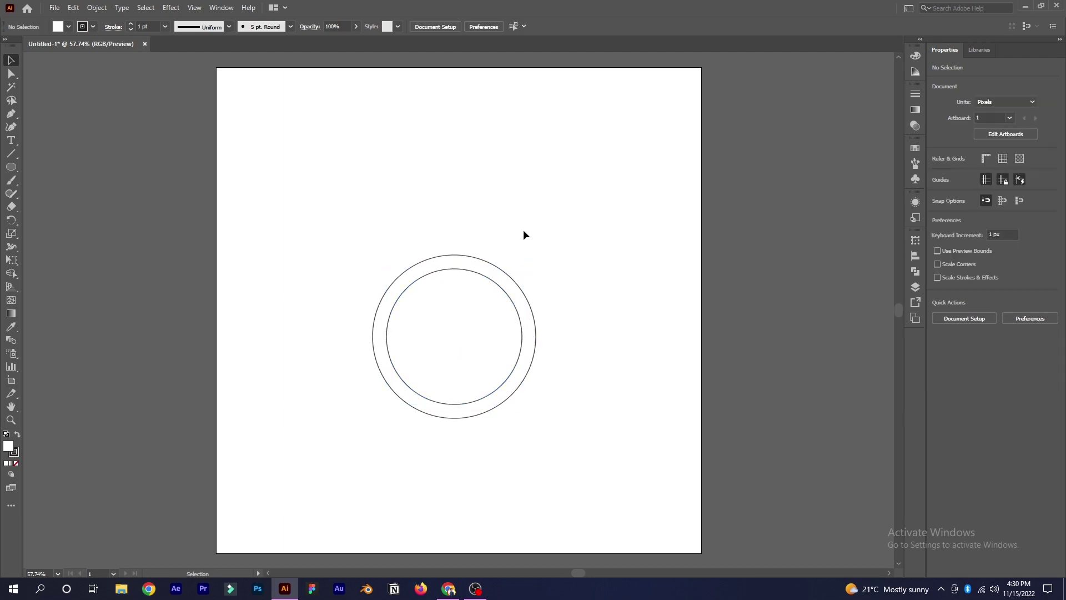
Step: Paste another copy over the outer circle and shrink it into the smallest ring
{"action": "left_click", "coordinate": [73, 7]}
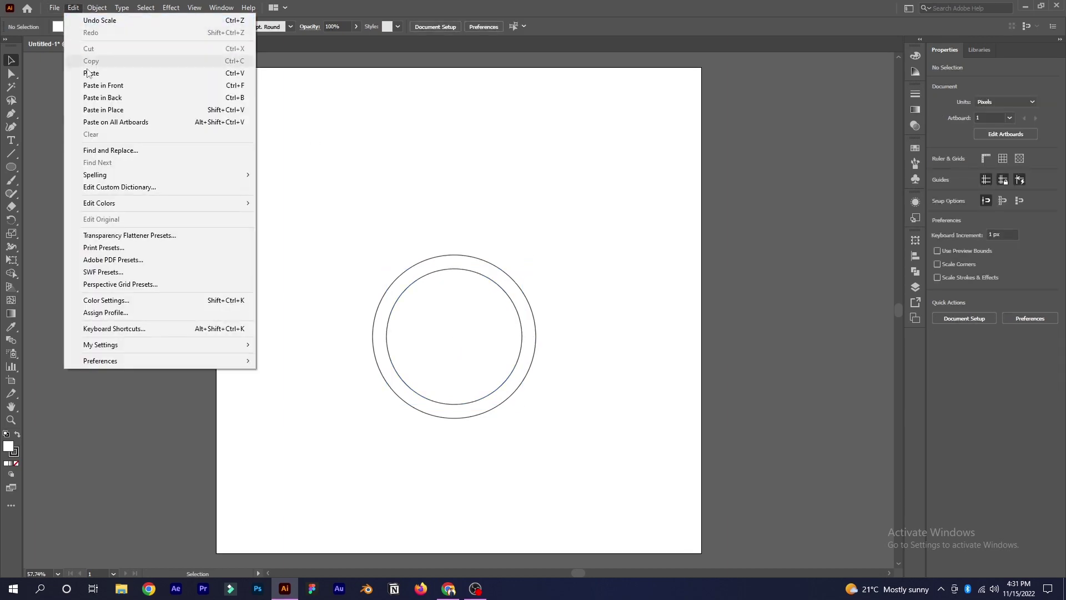
{"action": "key", "text": "ctrl+z"}
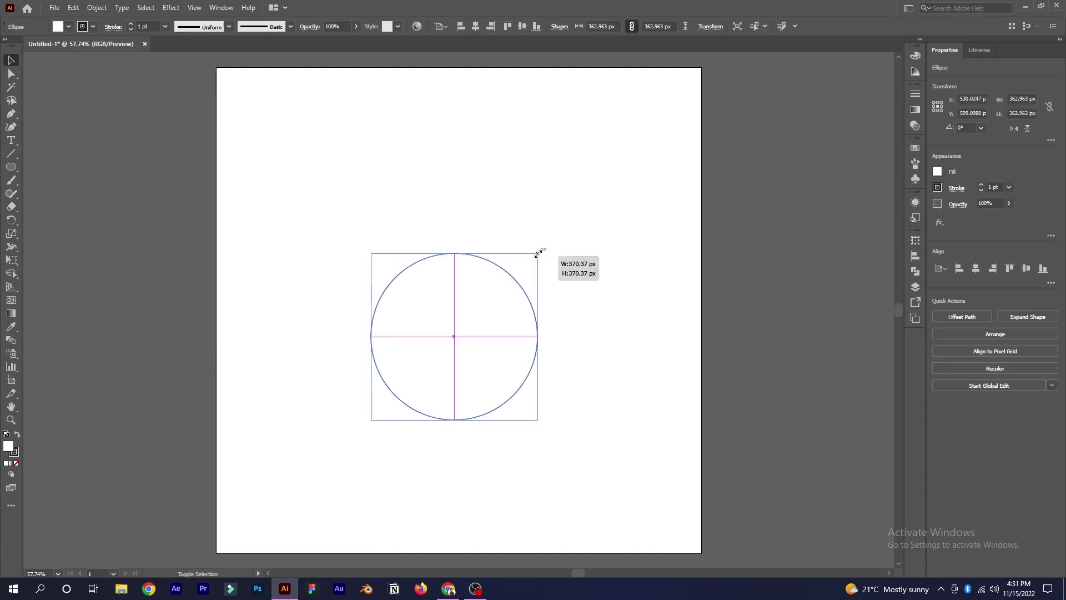
{"action": "left_click_drag", "start_coordinate": [536, 254], "coordinate": [506, 270]}
{"action": "left_click", "coordinate": [581, 378]}
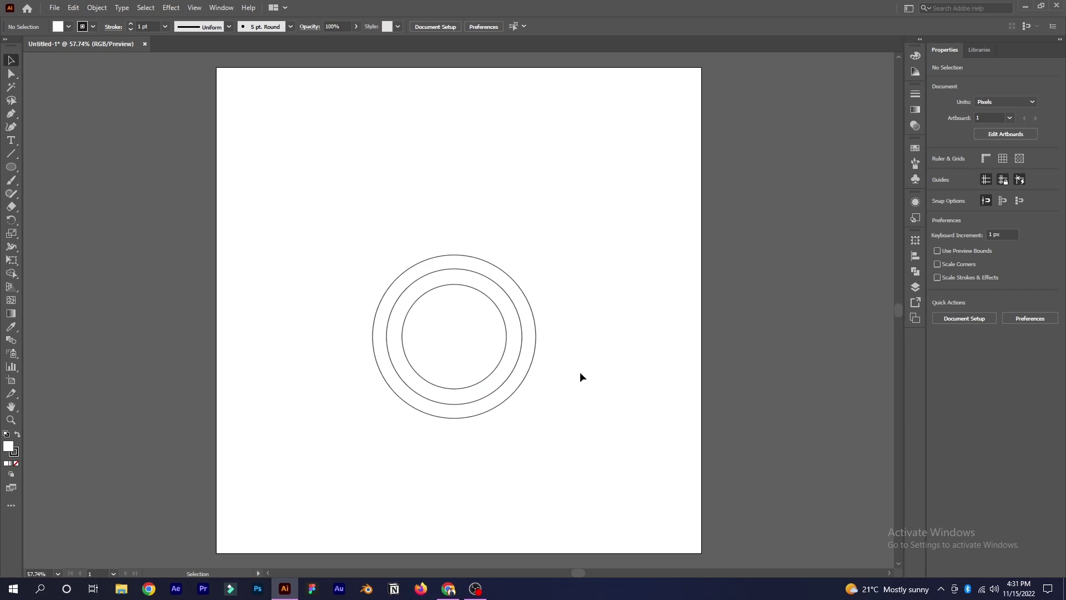
Step: Marquee-select all three concentric circles together
{"action": "left_click_drag", "start_coordinate": [489, 342], "coordinate": [479, 329]}
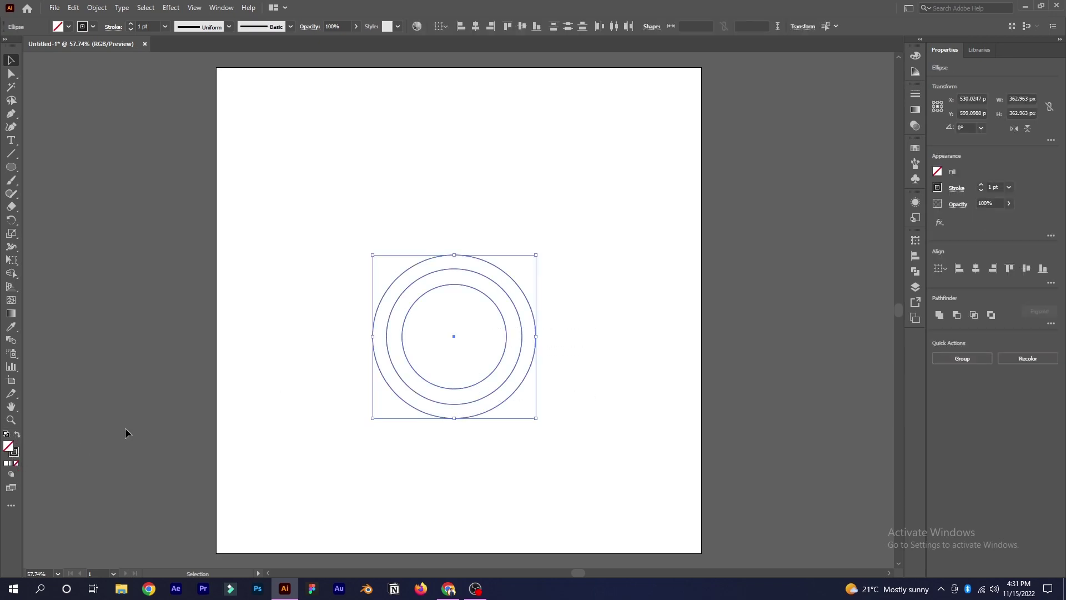
{"action": "left_click", "coordinate": [234, 289]}
{"action": "left_click_drag", "start_coordinate": [346, 212], "coordinate": [567, 447]}
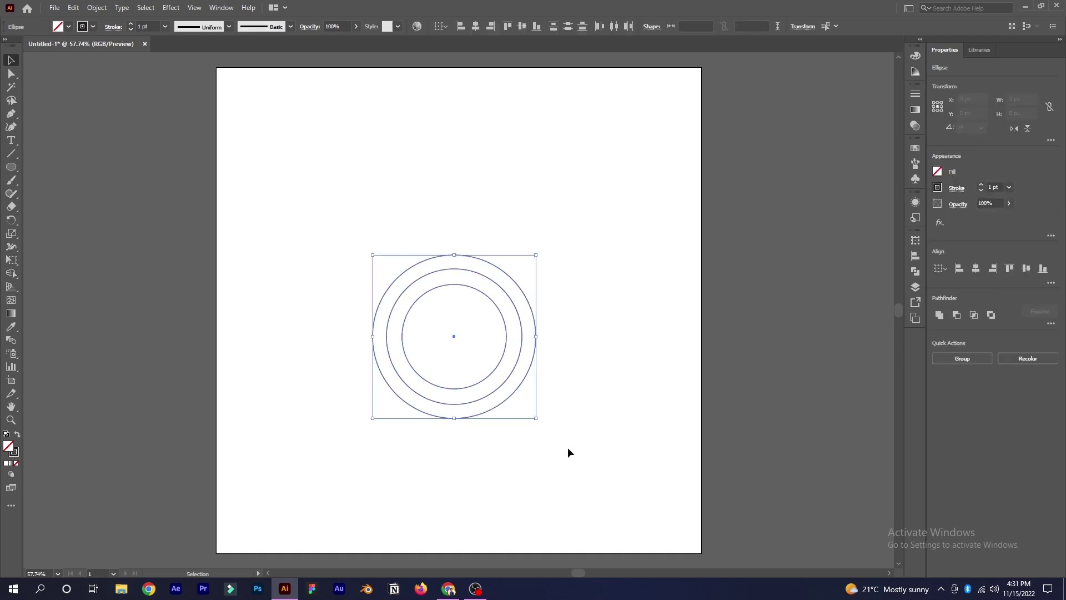
{"action": "left_click", "coordinate": [587, 291]}
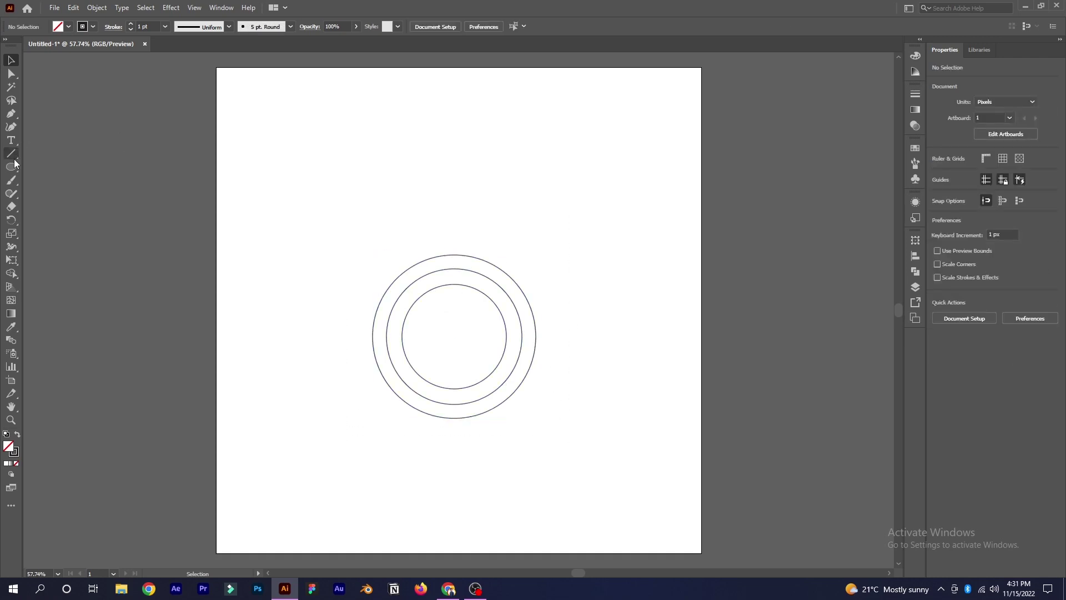
Step: Create a three-sided polygon with the Polygon tool and enlarge it
{"action": "left_click_drag", "start_coordinate": [11, 167], "coordinate": [75, 207]}
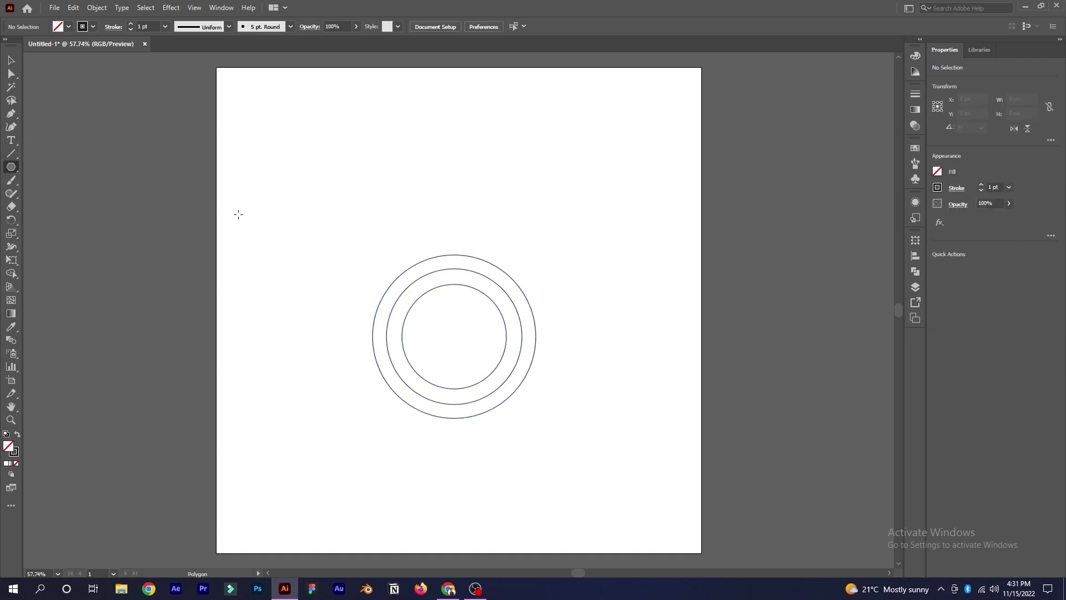
{"action": "left_click", "coordinate": [455, 212]}
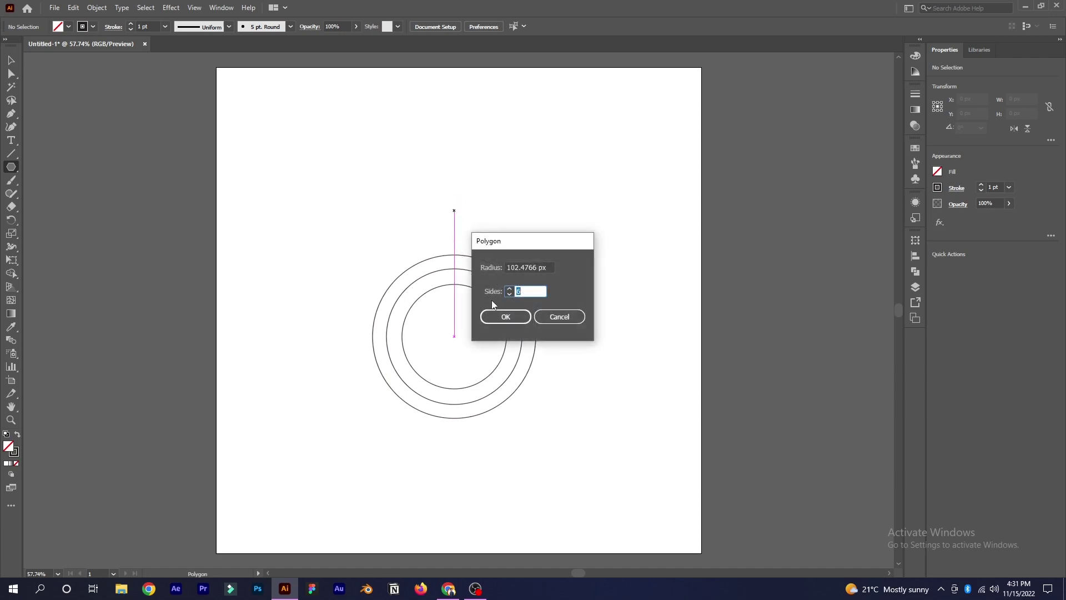
{"action": "type", "text": "3"}
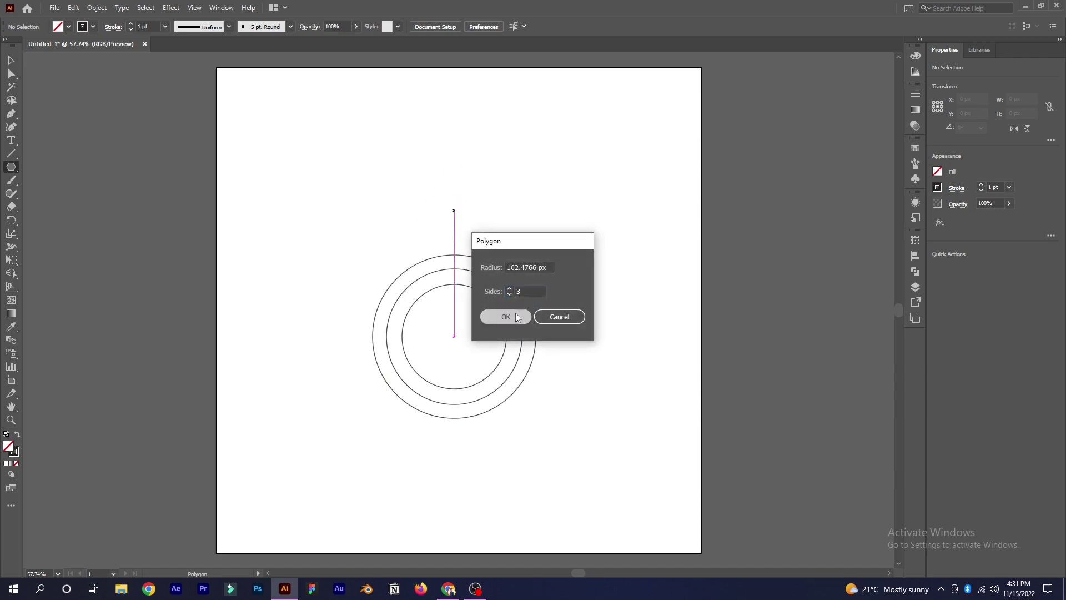
{"action": "left_click", "coordinate": [516, 314]}
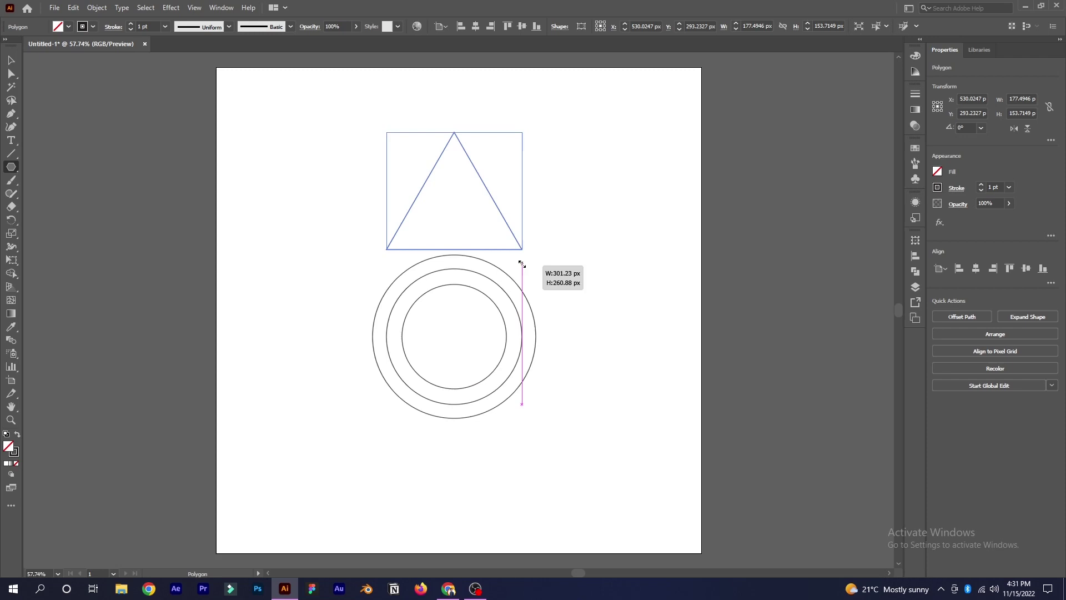
{"action": "left_click_drag", "start_coordinate": [496, 234], "coordinate": [546, 282]}
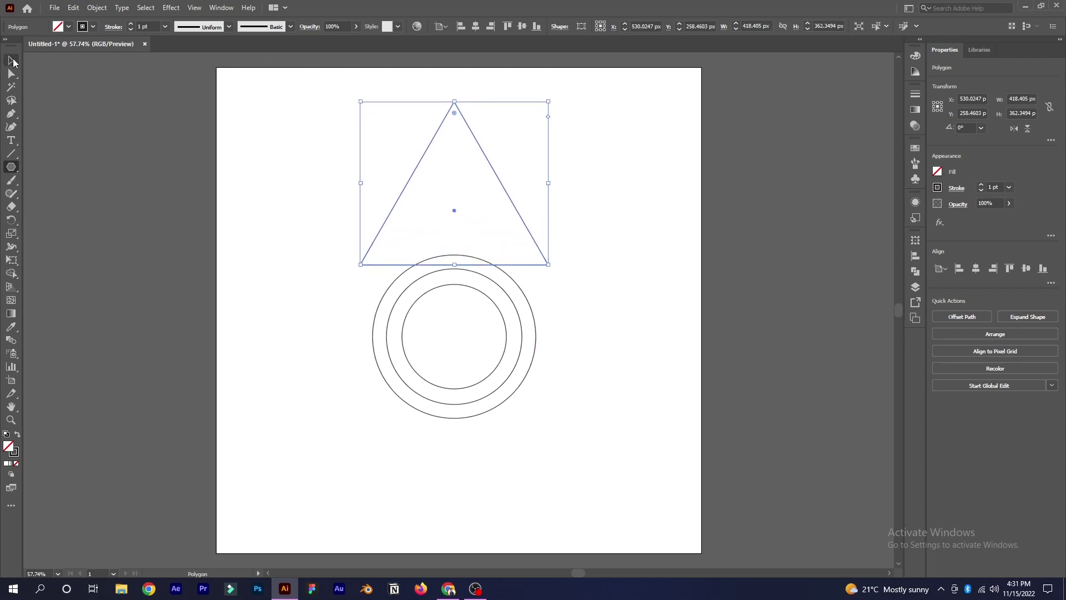
Step: Move the triangle down over the circles and adjust its width so it stays centred
{"action": "left_click", "coordinate": [13, 61]}
{"action": "left_click", "coordinate": [326, 191]}
{"action": "left_click_drag", "start_coordinate": [403, 190], "coordinate": [406, 258]}
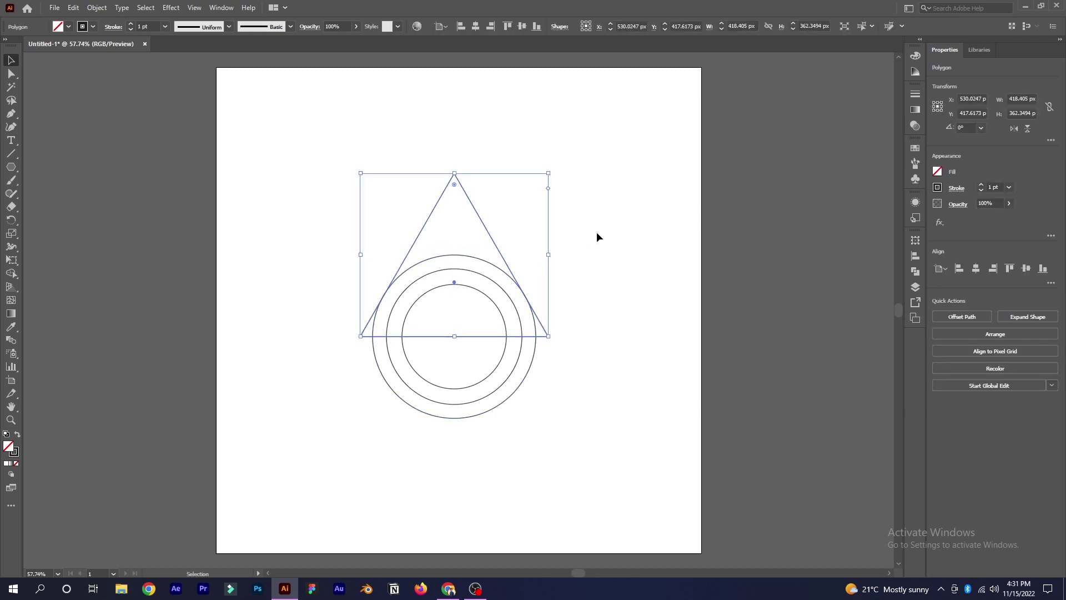
{"action": "left_click_drag", "start_coordinate": [549, 255], "coordinate": [519, 254]}
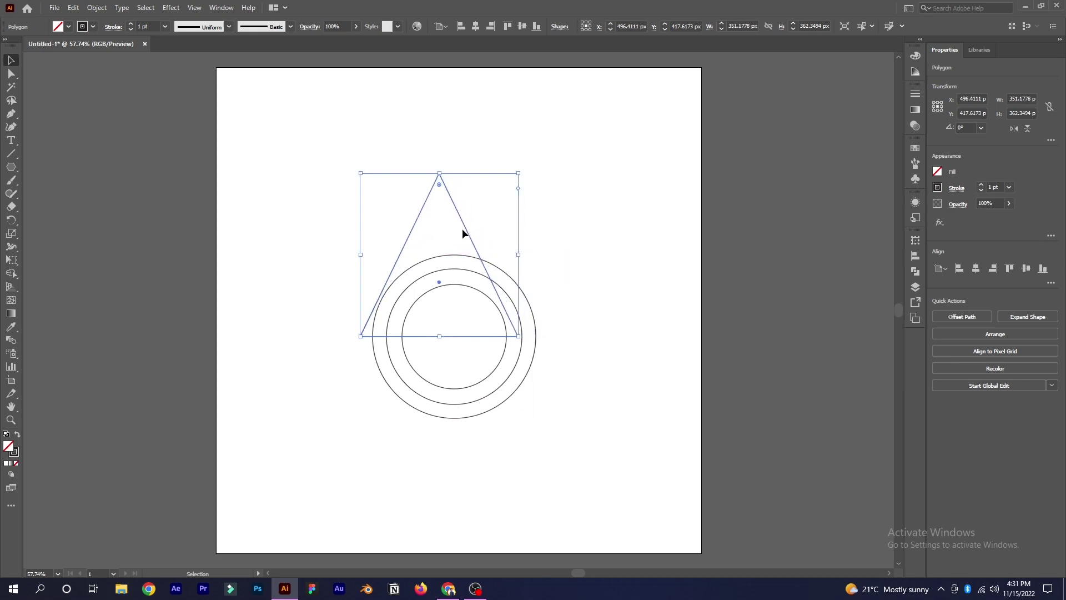
{"action": "left_click_drag", "start_coordinate": [463, 229], "coordinate": [480, 226]}
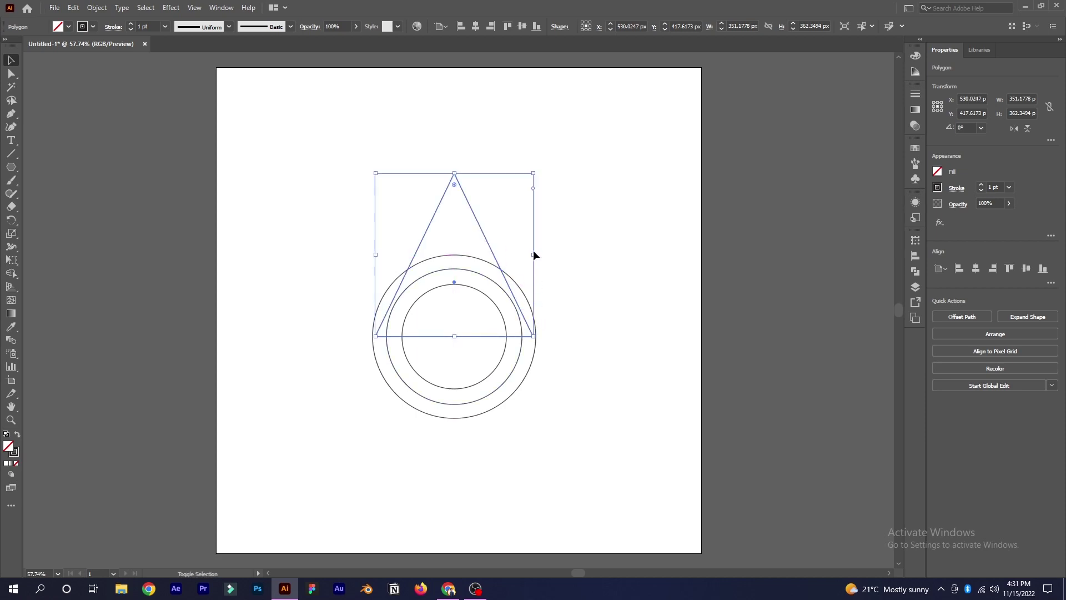
{"action": "left_click_drag", "start_coordinate": [534, 254], "coordinate": [528, 255]}
{"action": "left_click", "coordinate": [613, 258]}
{"action": "scroll", "coordinate": [429, 321], "scroll_direction": "up", "scroll_amount": 5, "text": "alt"}
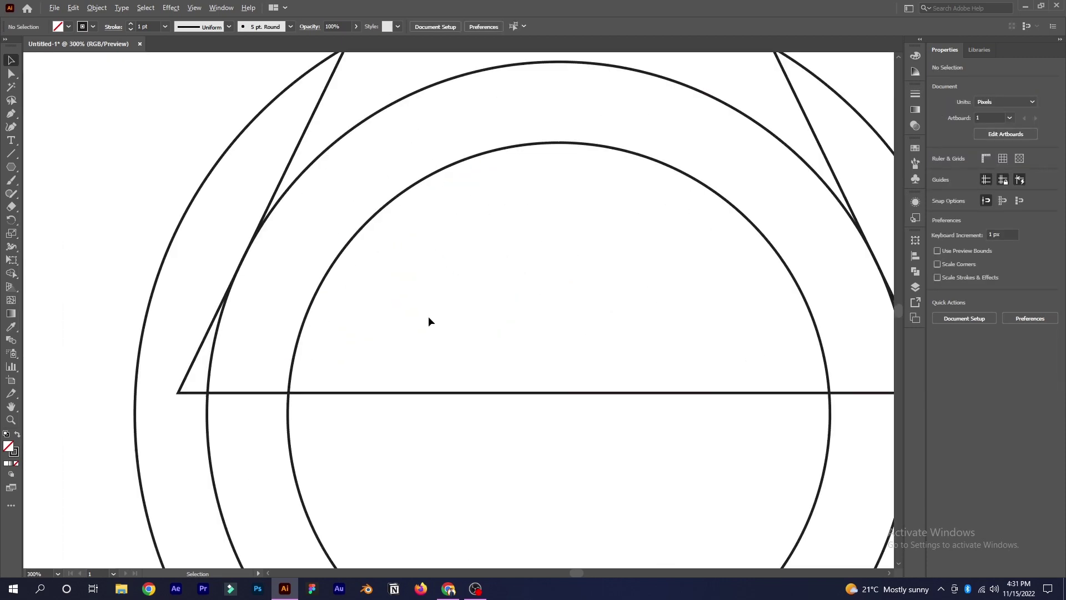
{"action": "left_click_drag", "start_coordinate": [538, 389], "coordinate": [553, 417]}
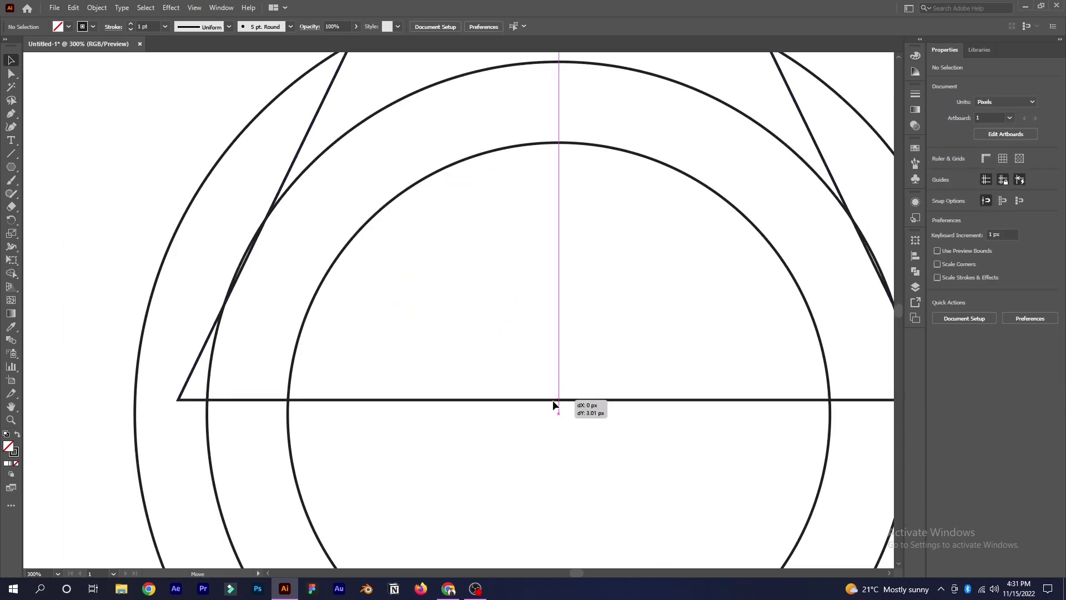
{"action": "scroll", "coordinate": [541, 356], "scroll_direction": "down", "scroll_amount": 3, "text": "alt"}
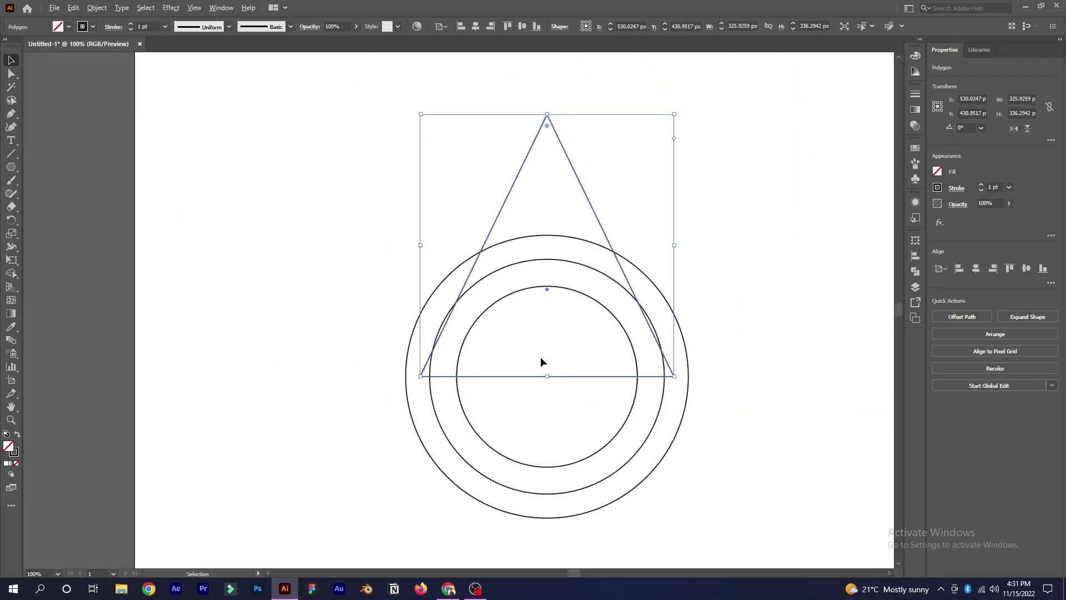
{"action": "left_click_drag", "start_coordinate": [676, 245], "coordinate": [681, 245]}
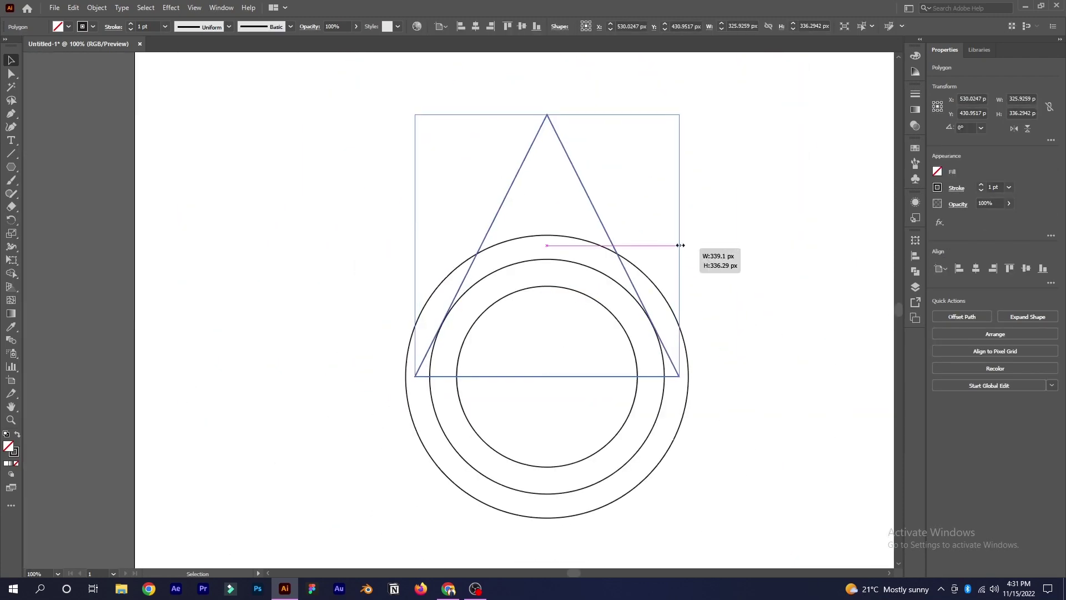
{"action": "left_click", "coordinate": [736, 311]}
{"action": "scroll", "coordinate": [650, 325], "scroll_direction": "up", "scroll_amount": 5, "text": "alt"}
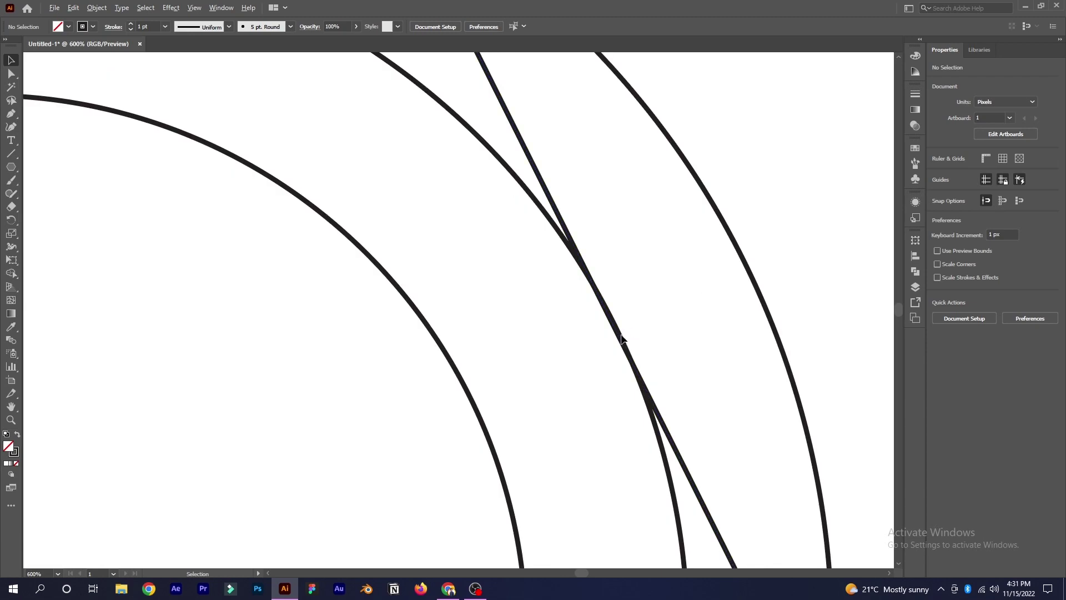
{"action": "scroll", "coordinate": [620, 337], "scroll_direction": "up", "scroll_amount": 5, "text": "alt"}
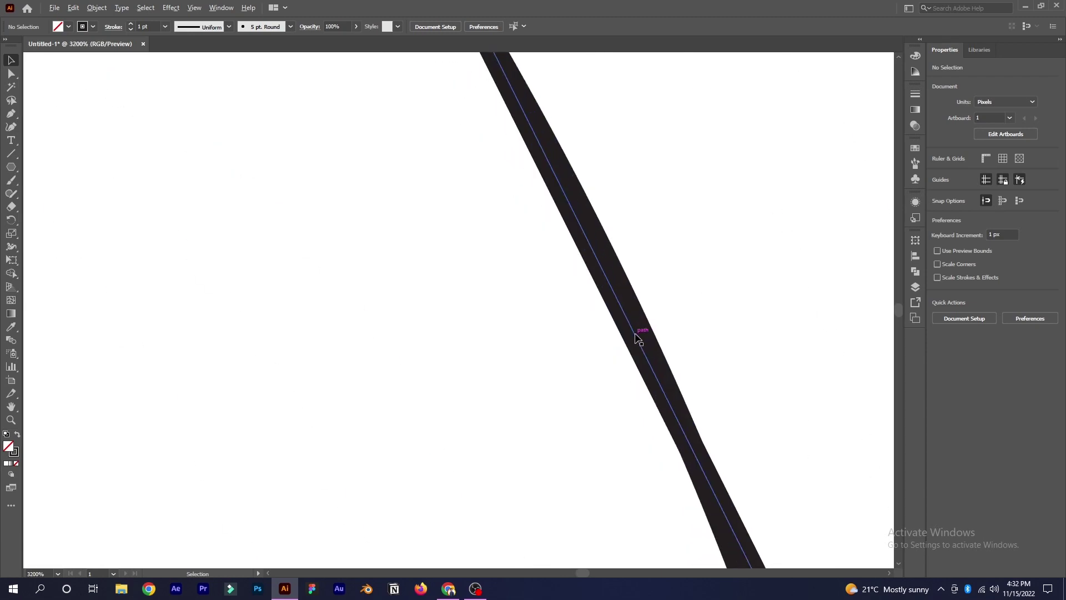
{"action": "scroll", "coordinate": [637, 333], "scroll_direction": "down", "scroll_amount": 5, "text": "alt"}
{"action": "scroll", "coordinate": [583, 317], "scroll_direction": "down", "scroll_amount": 5, "text": "alt"}
{"action": "scroll", "coordinate": [484, 294], "scroll_direction": "down", "scroll_amount": 1, "text": "alt"}
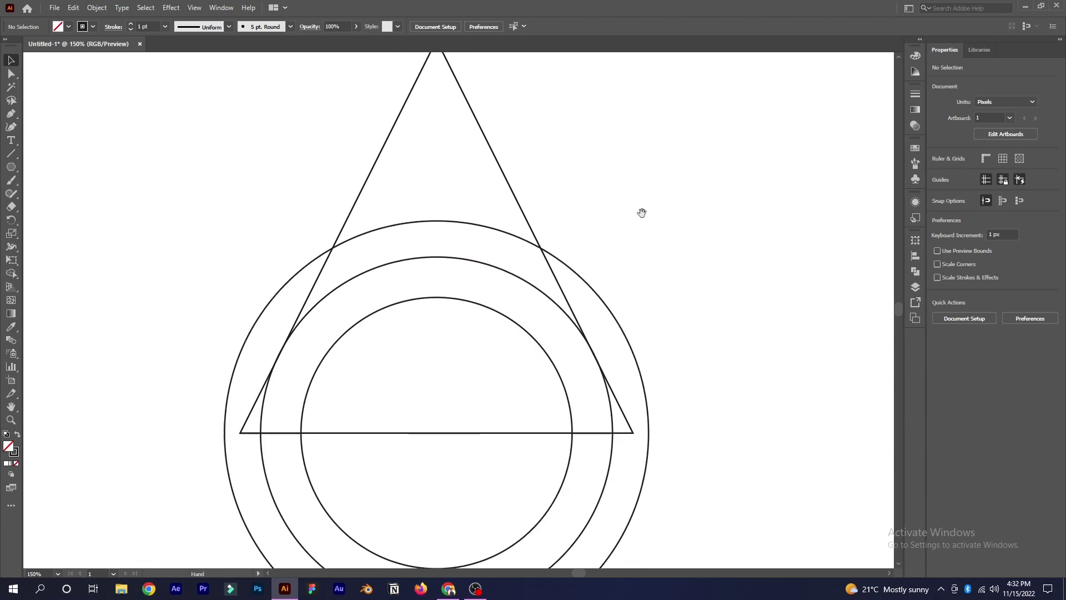
{"action": "scroll", "coordinate": [640, 211], "scroll_direction": "down", "scroll_amount": 1, "text": "alt"}
{"action": "left_click", "coordinate": [557, 215]}
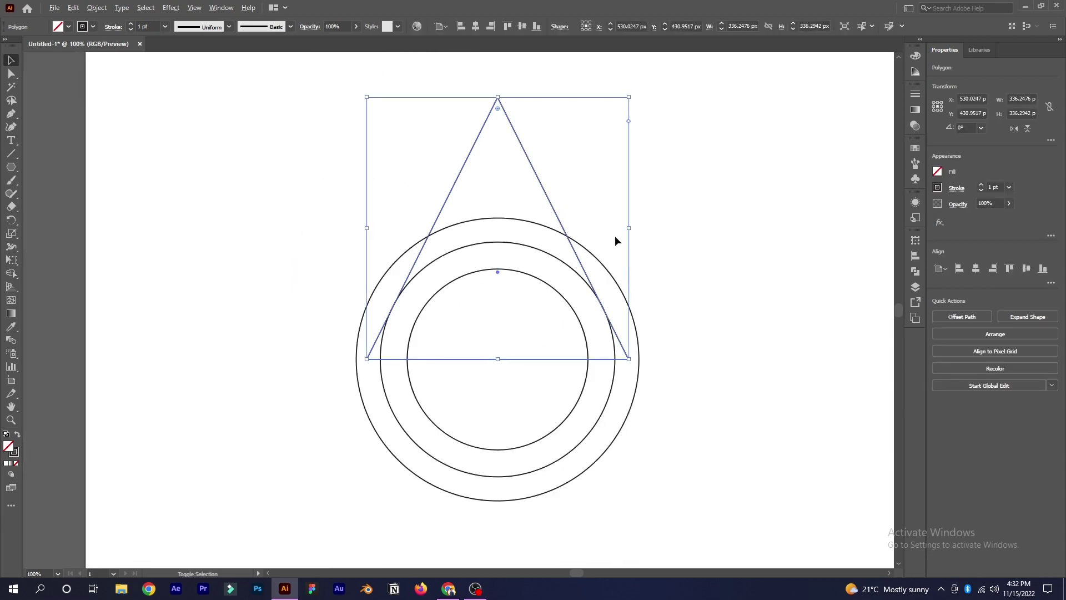
{"action": "left_click_drag", "start_coordinate": [629, 227], "coordinate": [630, 229]}
{"action": "left_click", "coordinate": [598, 284]}
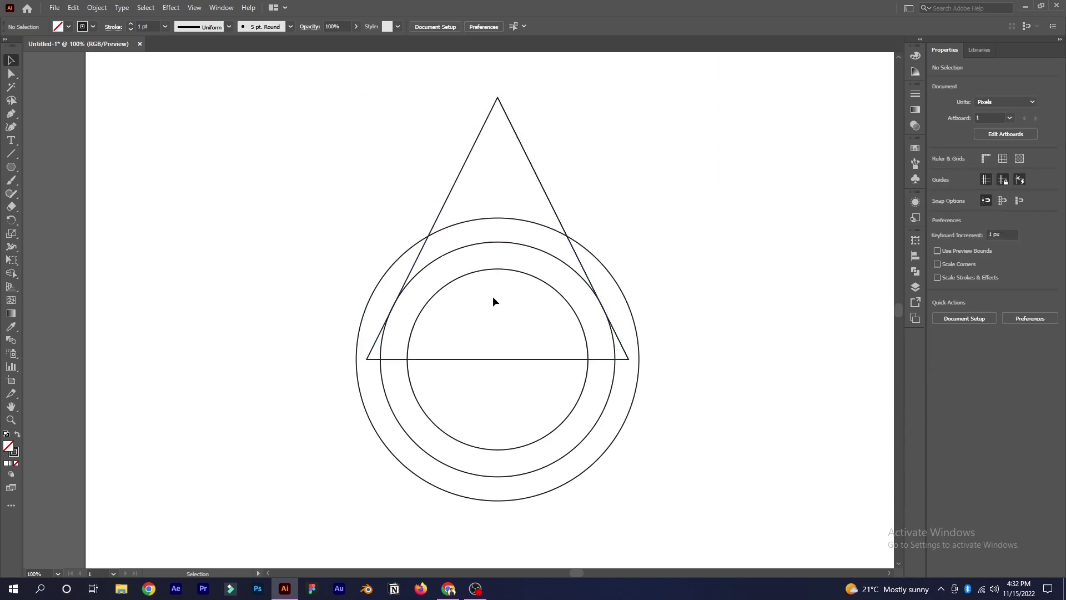
Step: Paste the large triangle in place and scale the copy from its centre to about 222 px
{"action": "left_click", "coordinate": [520, 358]}
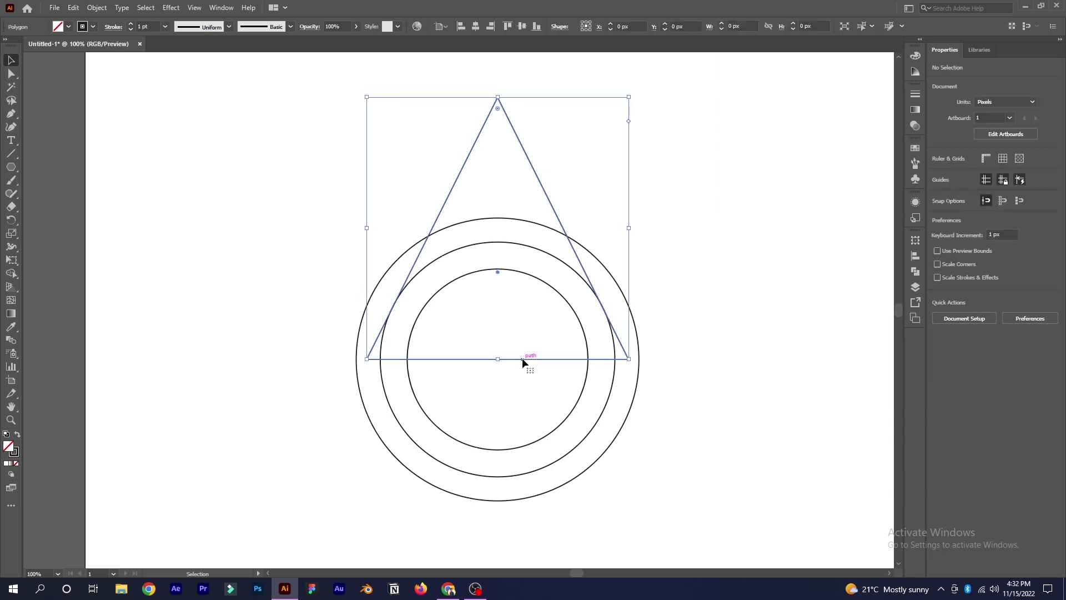
{"action": "left_click", "coordinate": [73, 7]}
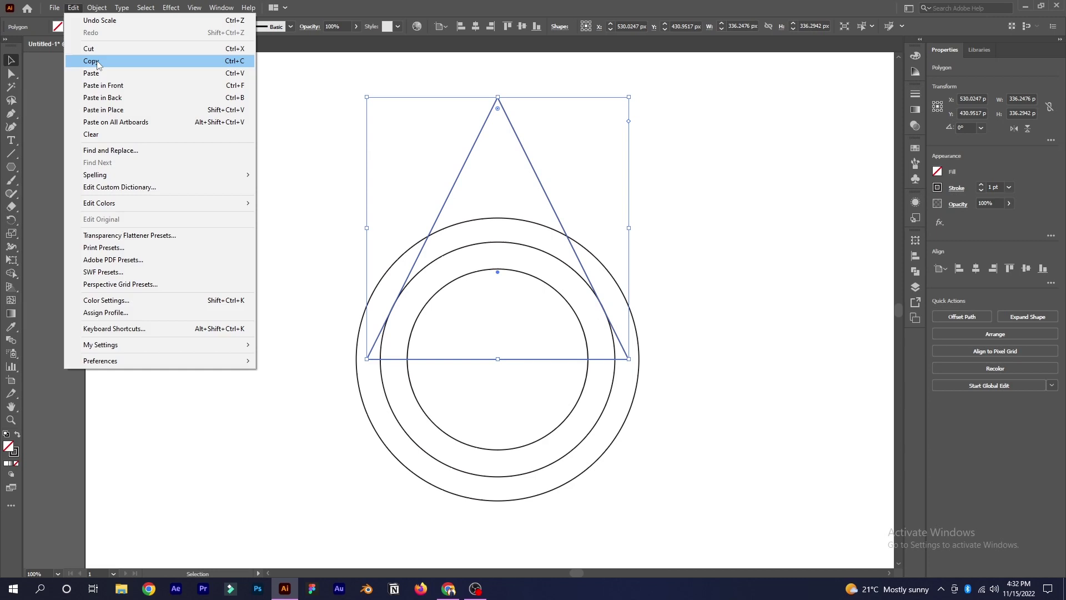
{"action": "left_click", "coordinate": [74, 7]}
{"action": "left_click", "coordinate": [116, 109]}
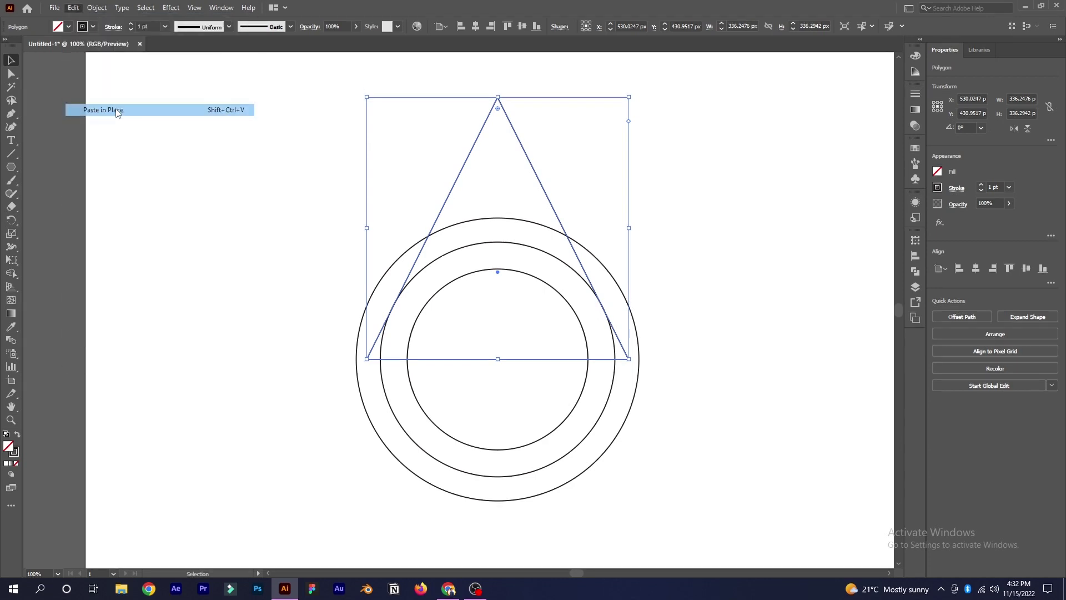
{"action": "left_click_drag", "start_coordinate": [631, 228], "coordinate": [585, 219]}
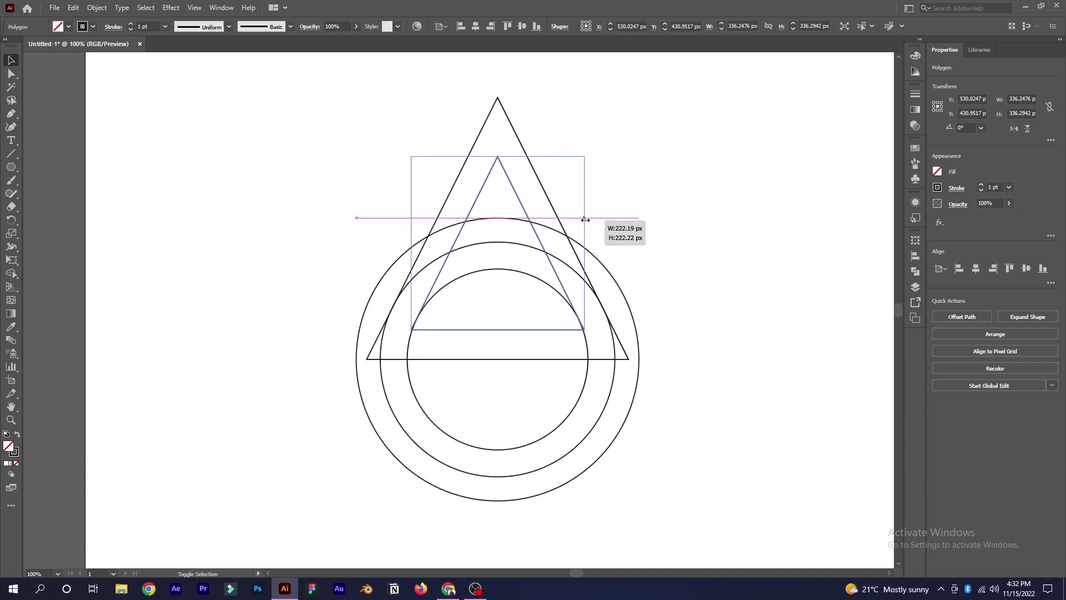
{"action": "left_click_drag", "start_coordinate": [586, 219], "coordinate": [583, 218]}
{"action": "left_click", "coordinate": [700, 230]}
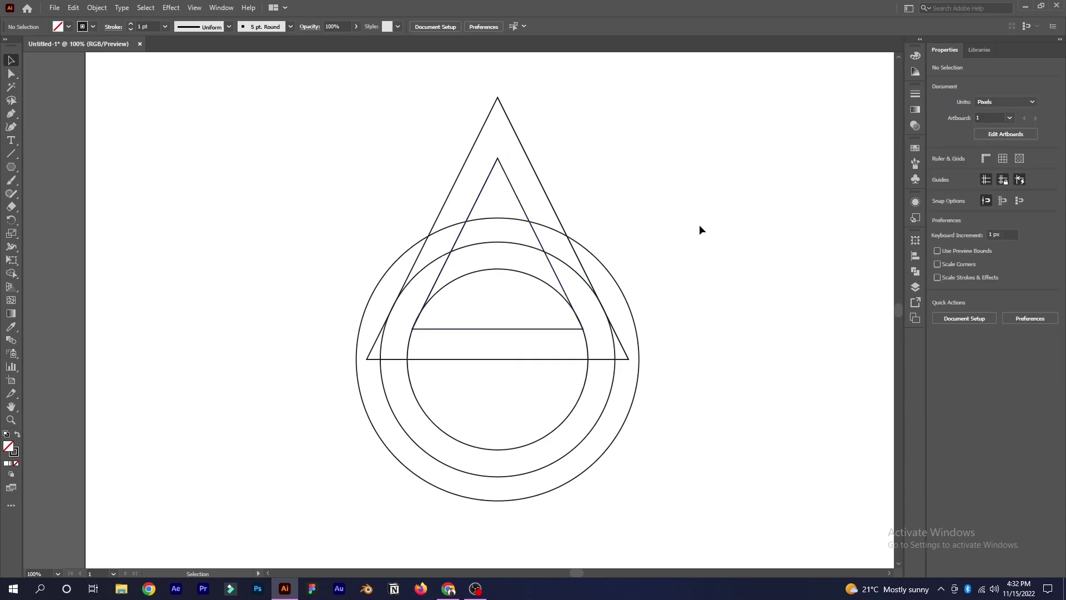
{"action": "scroll", "coordinate": [638, 229], "scroll_direction": "down", "scroll_amount": 1}
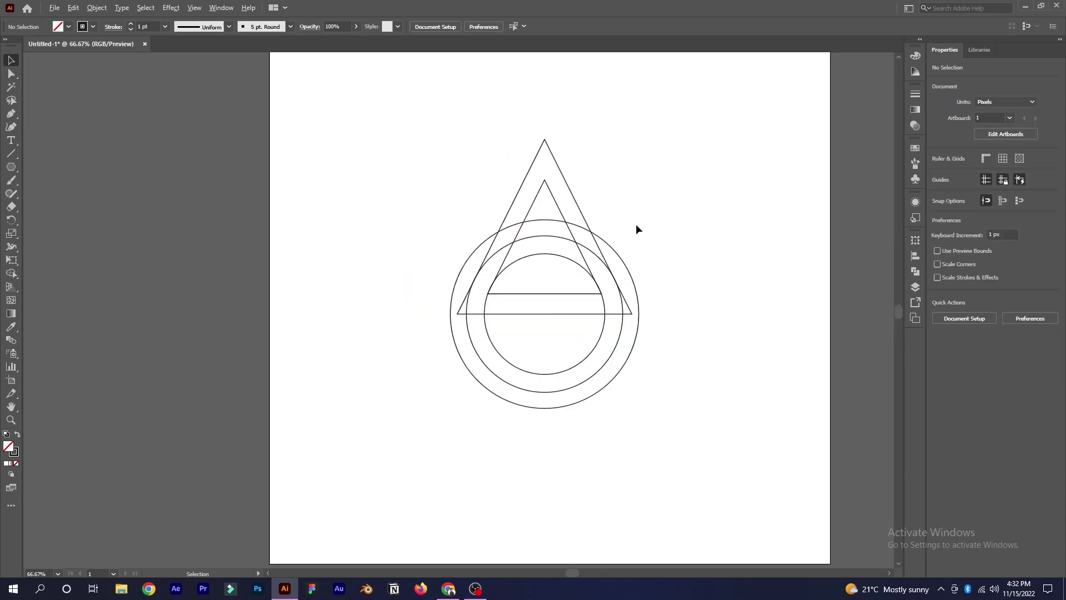
{"action": "scroll", "coordinate": [638, 228], "scroll_direction": "up", "scroll_amount": 1}
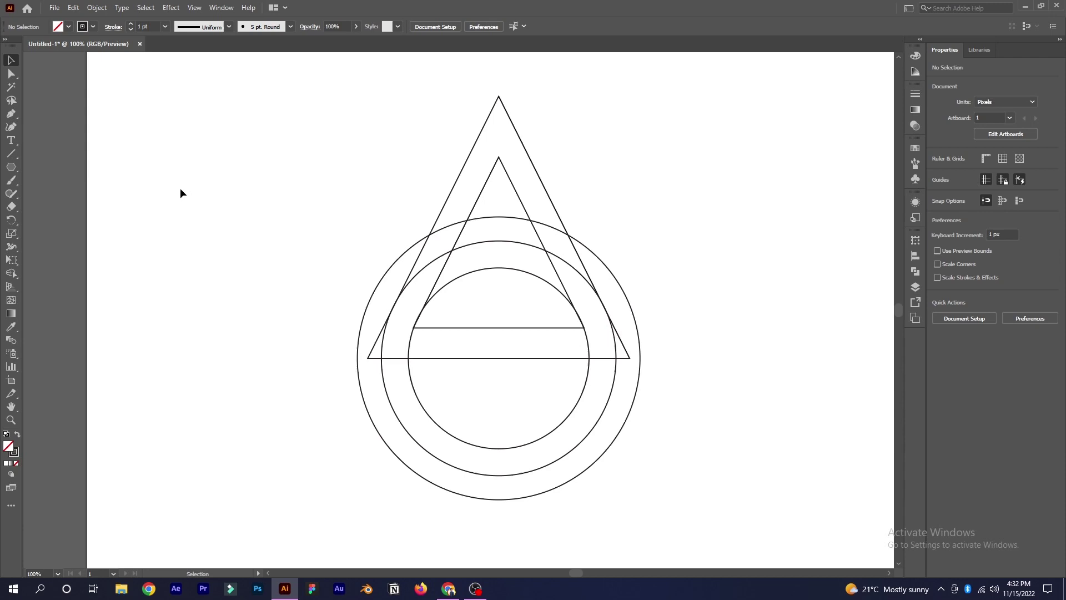
Step: Draw a long horizontal line across the circles and horizontally centre-align all shapes
{"action": "left_click", "coordinate": [10, 153]}
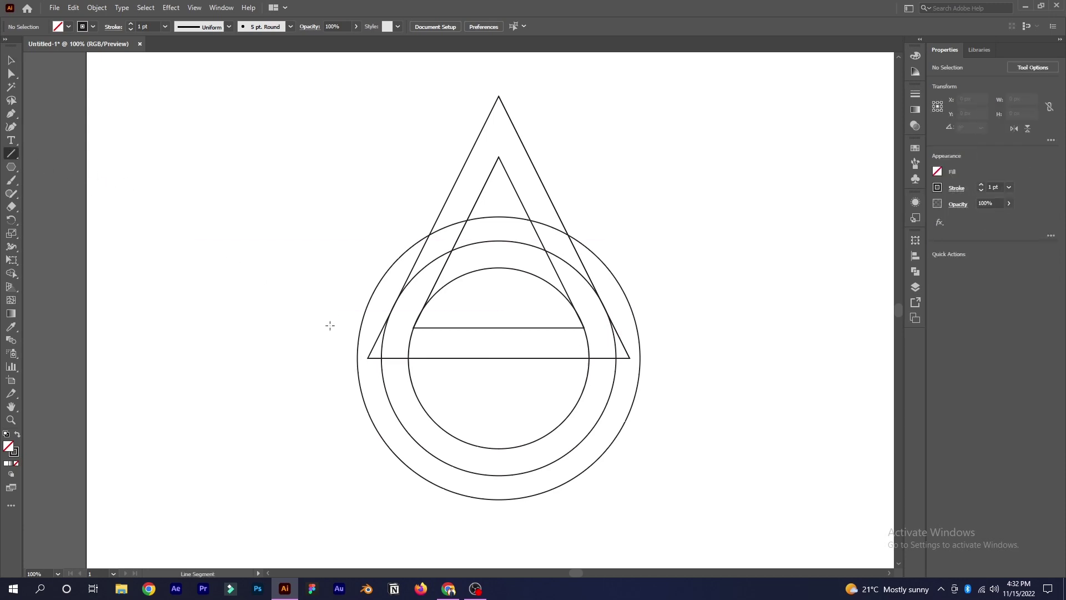
{"action": "left_click_drag", "start_coordinate": [308, 327], "coordinate": [683, 327]}
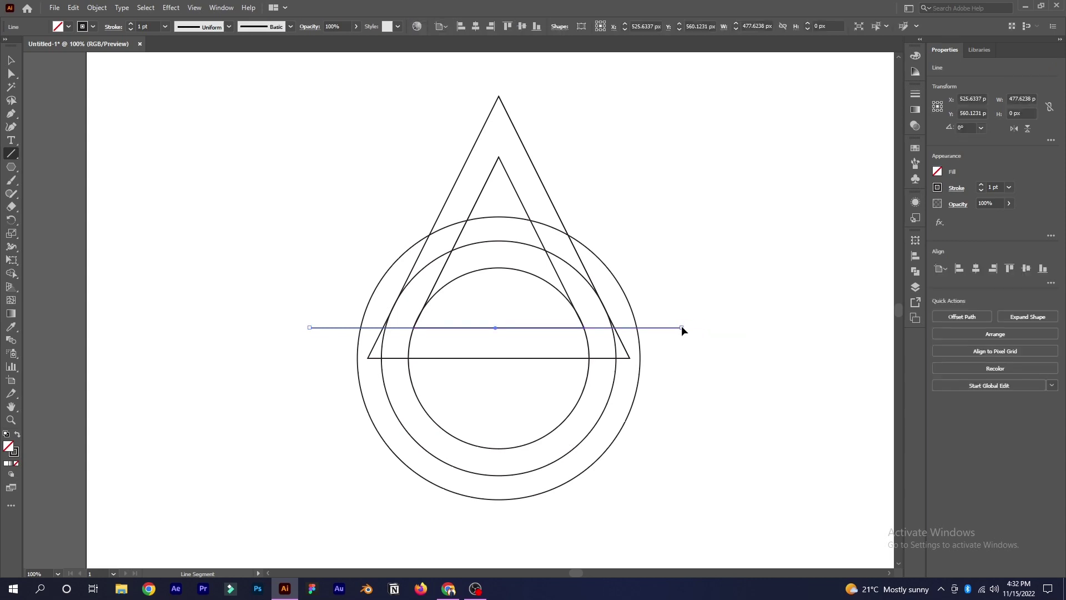
{"action": "left_click", "coordinate": [11, 60]}
{"action": "left_click", "coordinate": [267, 265]}
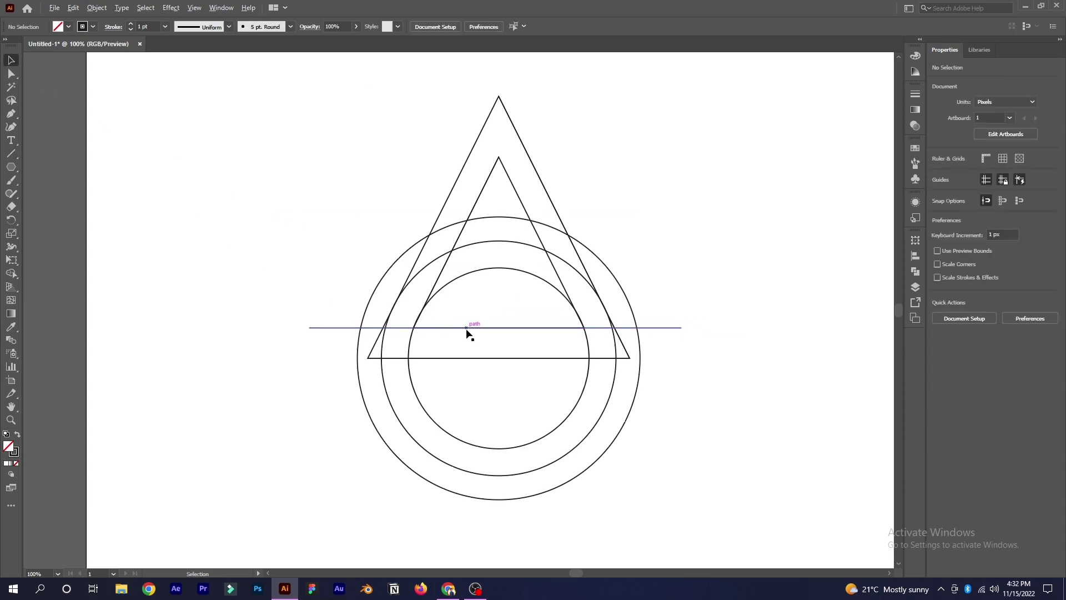
{"action": "scroll", "coordinate": [468, 330], "scroll_direction": "up", "scroll_amount": 2}
{"action": "left_click_drag", "start_coordinate": [497, 331], "coordinate": [495, 333]}
{"action": "scroll", "coordinate": [243, 190], "scroll_direction": "down", "scroll_amount": 2}
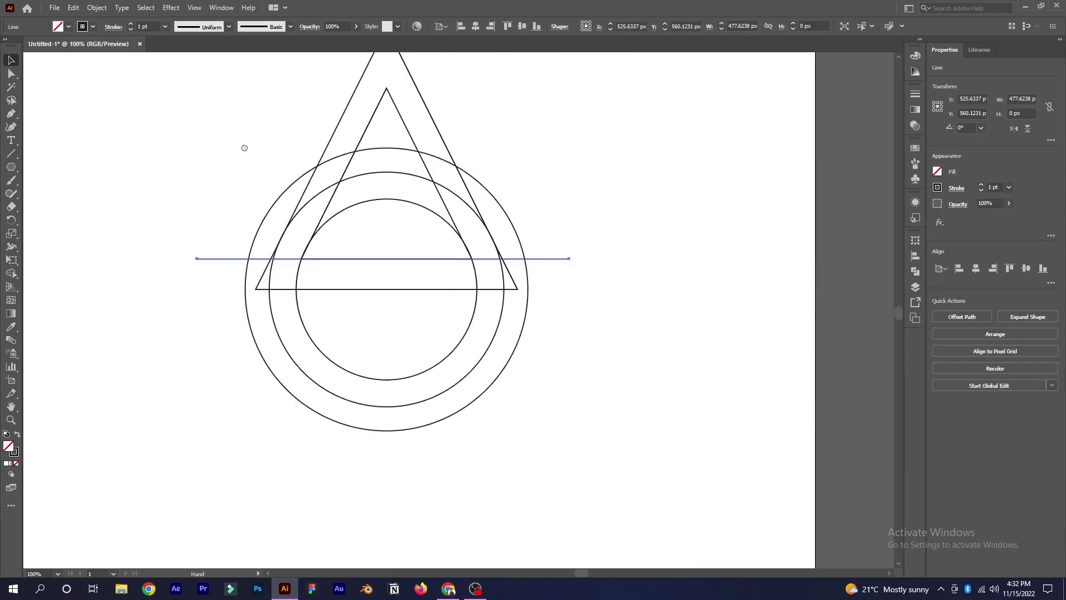
{"action": "scroll", "coordinate": [275, 200], "scroll_direction": "down", "scroll_amount": 1}
{"action": "scroll", "coordinate": [289, 204], "scroll_direction": "down", "scroll_amount": 1}
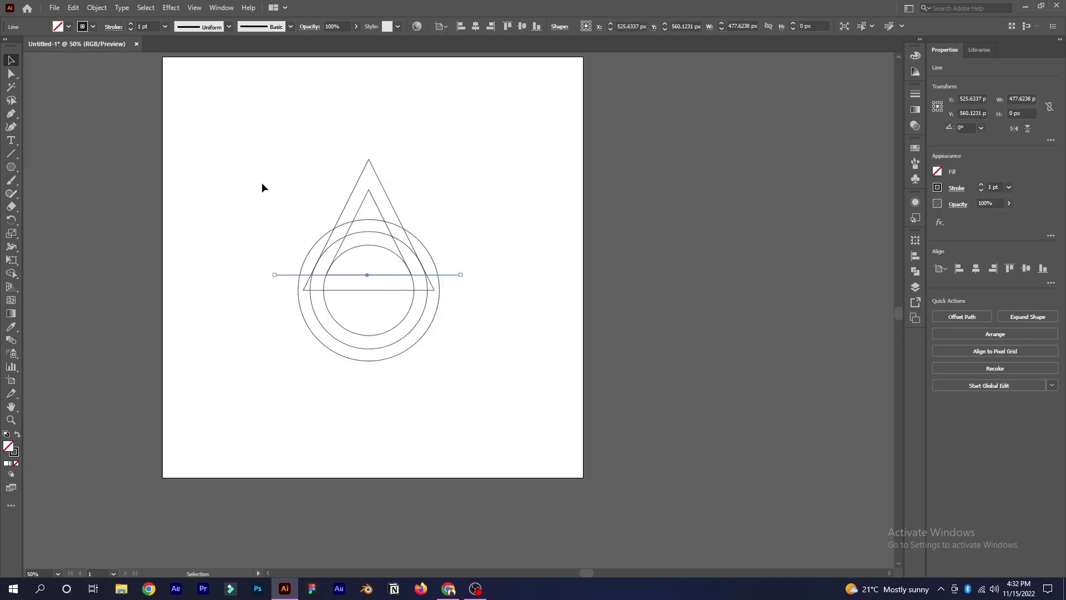
{"action": "left_click_drag", "start_coordinate": [432, 355], "coordinate": [490, 389]}
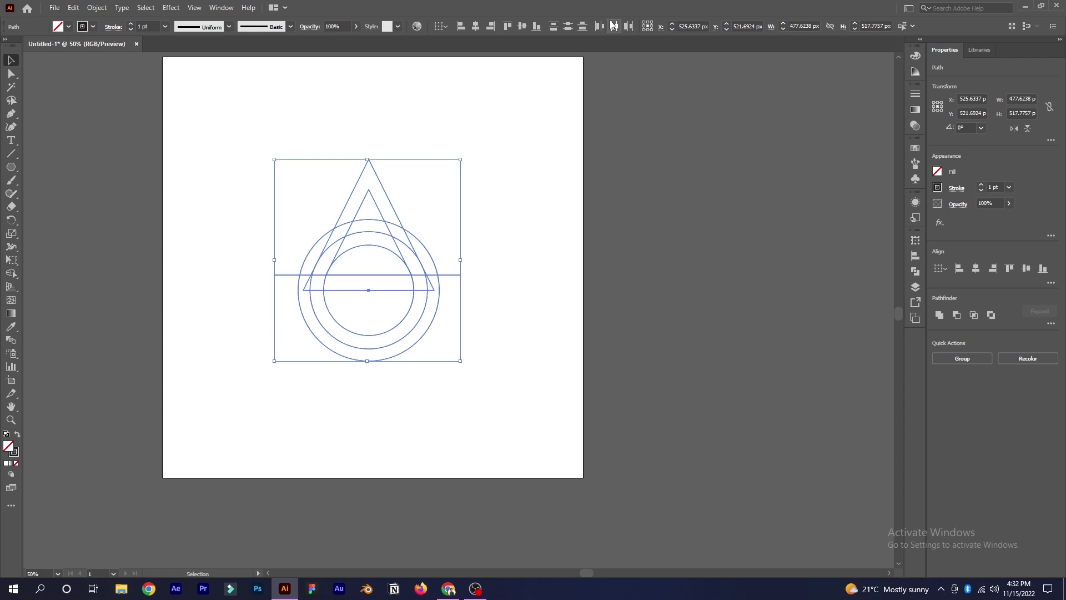
{"action": "left_click", "coordinate": [477, 27]}
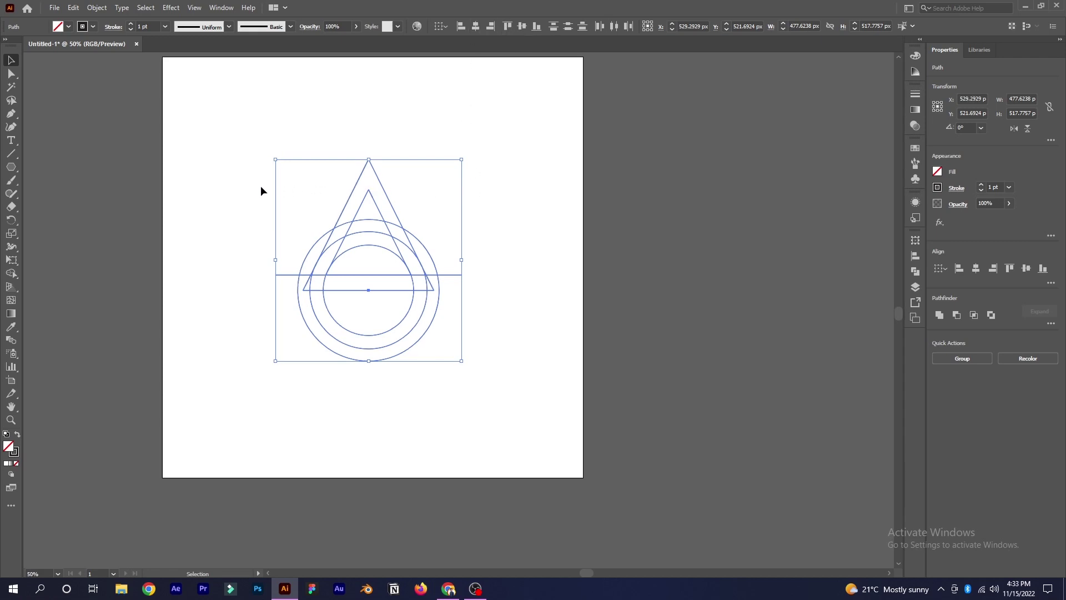
Step: With Shape Builder and black fill, merge the top band, legs, arch and sliver into one A
{"action": "left_click", "coordinate": [7, 274]}
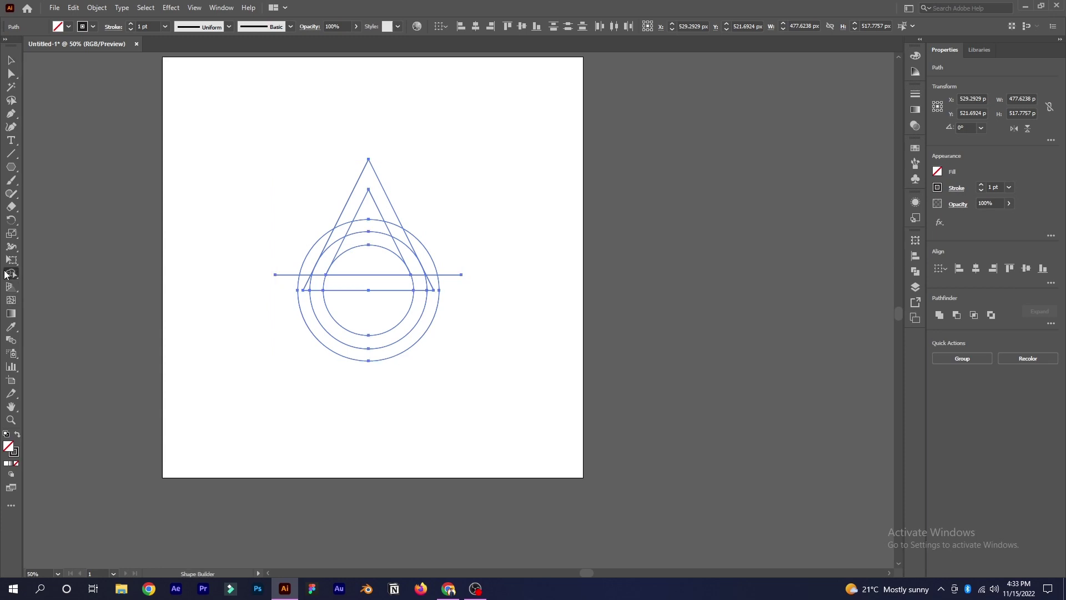
{"action": "left_click", "coordinate": [17, 434]}
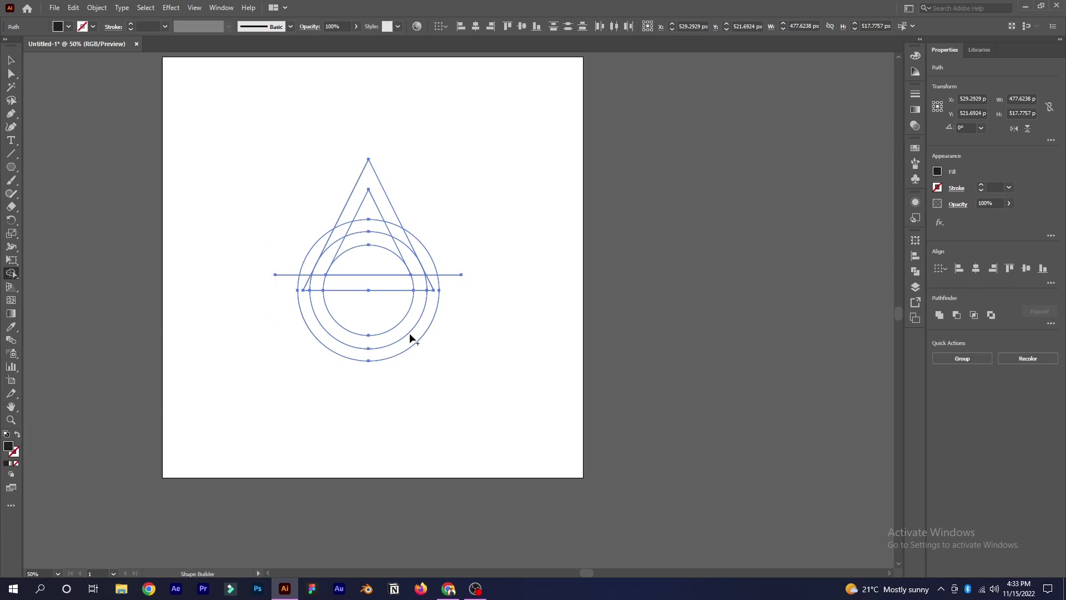
{"action": "scroll", "coordinate": [346, 229], "scroll_direction": "up", "scroll_amount": 2}
{"action": "scroll", "coordinate": [345, 230], "scroll_direction": "up", "scroll_amount": 2}
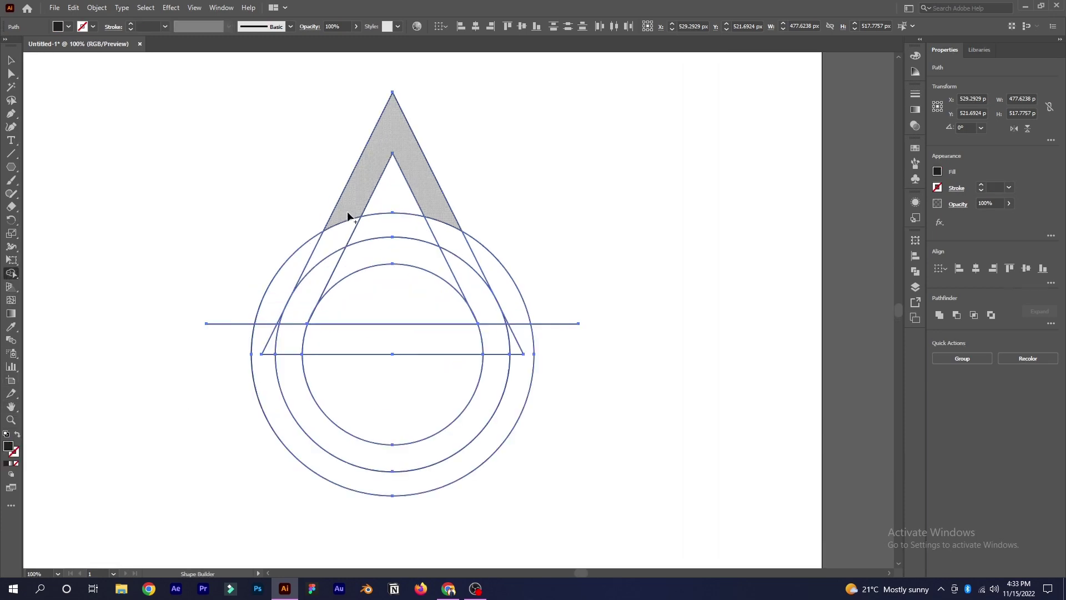
{"action": "left_click", "coordinate": [360, 187]}
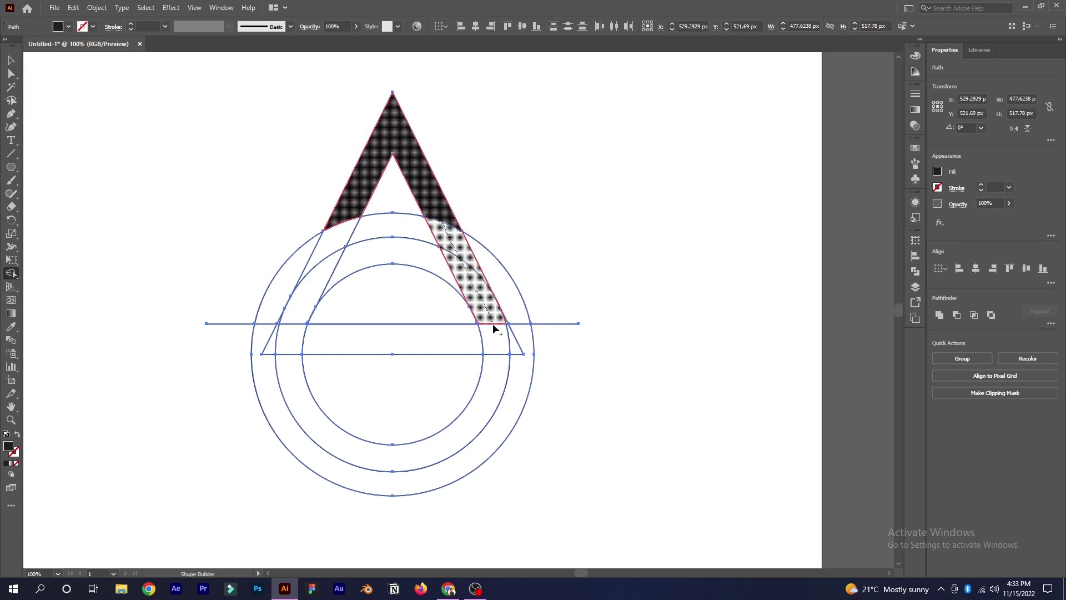
{"action": "mouse_move", "coordinate": [493, 330]}
{"action": "left_mouse_down"}
{"action": "mouse_move", "coordinate": [508, 343]}
{"action": "mouse_move", "coordinate": [453, 234]}
{"action": "left_mouse_up"}
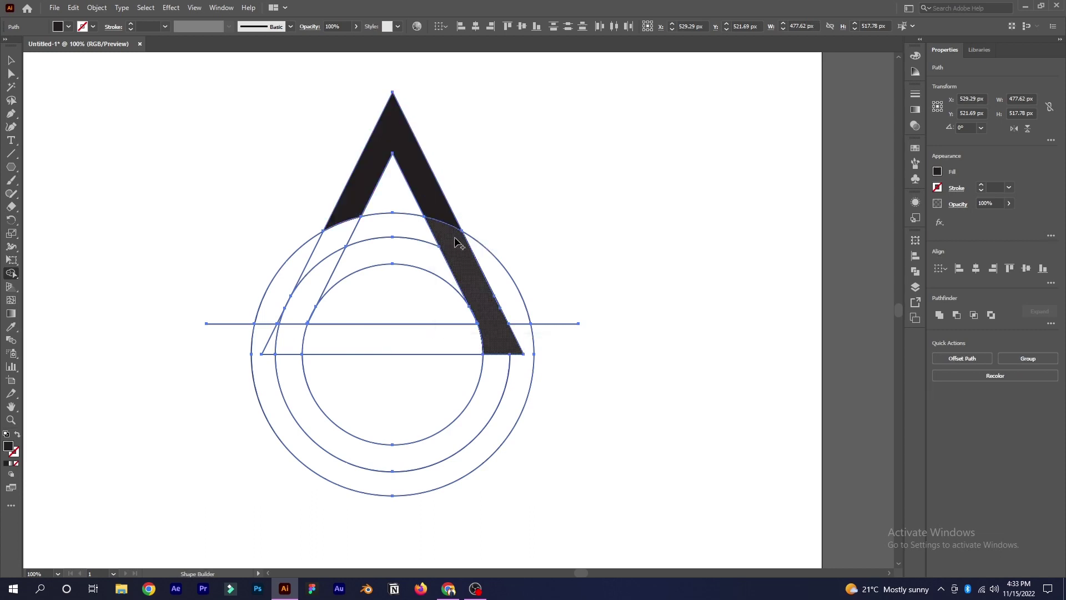
{"action": "left_click_drag", "start_coordinate": [454, 271], "coordinate": [443, 264]}
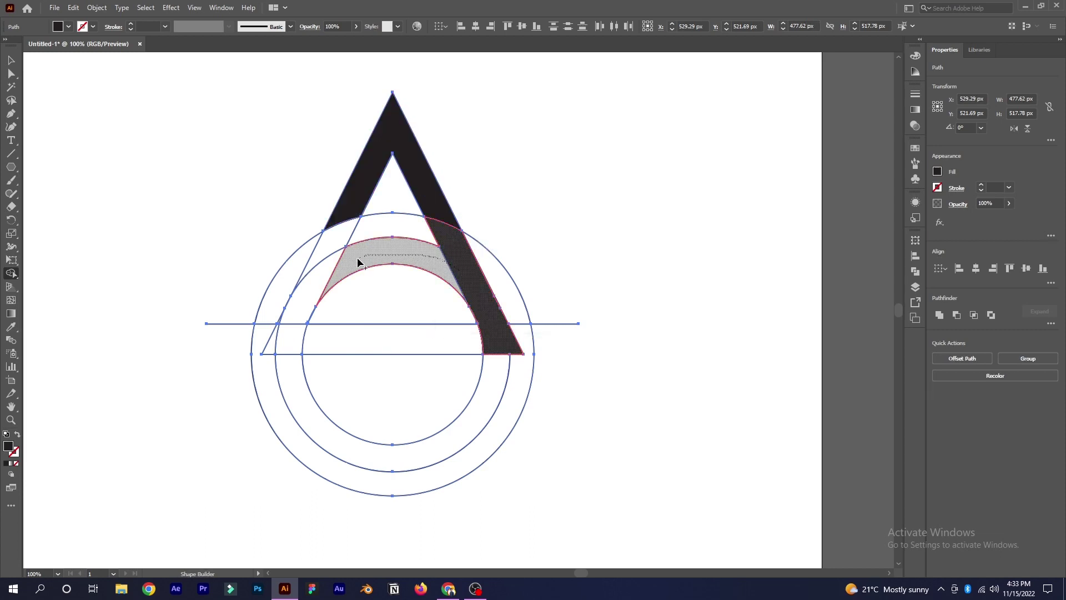
{"action": "mouse_move", "coordinate": [359, 263]}
{"action": "left_mouse_down"}
{"action": "mouse_move", "coordinate": [310, 289]}
{"action": "mouse_move", "coordinate": [279, 348]}
{"action": "left_mouse_up"}
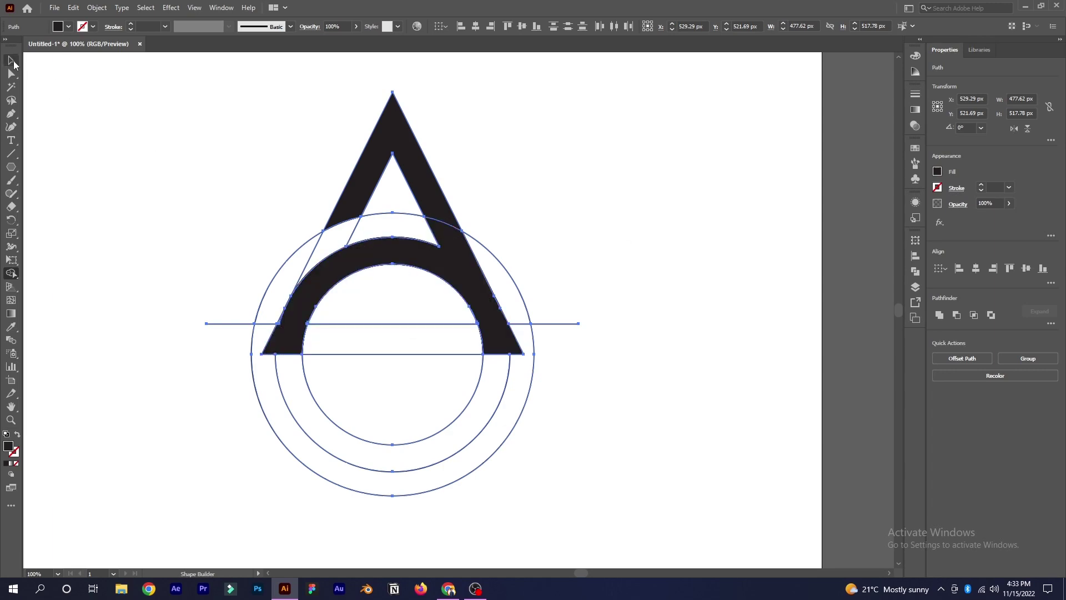
{"action": "scroll", "coordinate": [300, 298], "scroll_direction": "up", "scroll_amount": 4}
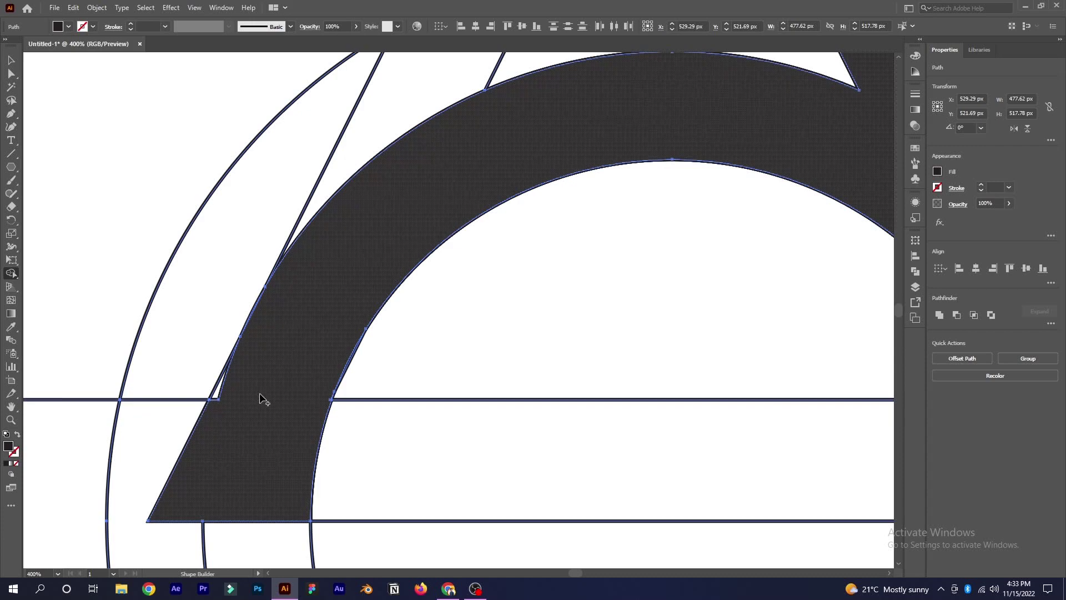
{"action": "left_click_drag", "start_coordinate": [218, 400], "coordinate": [249, 391]}
{"action": "scroll", "coordinate": [304, 372], "scroll_direction": "down", "scroll_amount": 3}
{"action": "scroll", "coordinate": [424, 305], "scroll_direction": "up", "scroll_amount": 1}
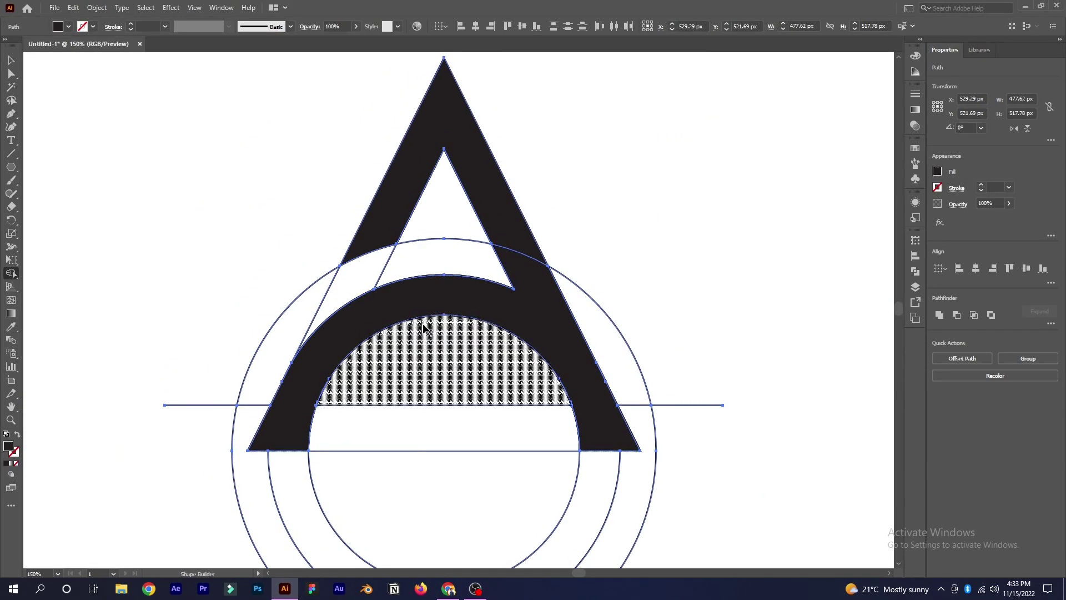
{"action": "left_click", "coordinate": [12, 61]}
Step: Move the merged A away from the construction artwork
{"action": "left_click", "coordinate": [256, 191]}
{"action": "scroll", "coordinate": [256, 191], "scroll_direction": "down", "scroll_amount": 1}
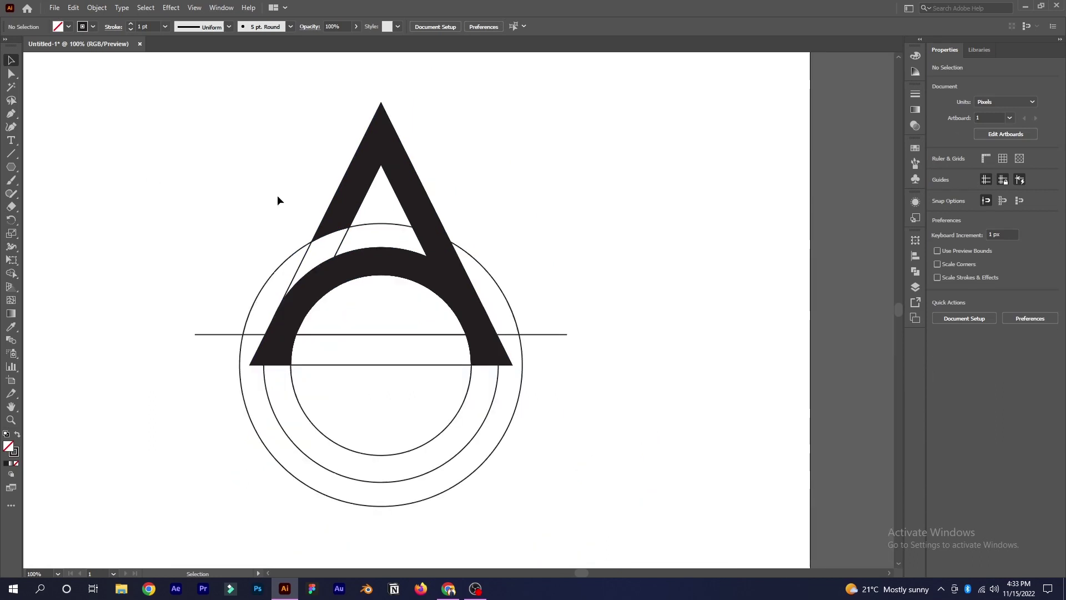
{"action": "scroll", "coordinate": [277, 195], "scroll_direction": "down", "scroll_amount": 1}
{"action": "left_click_drag", "start_coordinate": [400, 276], "coordinate": [455, 185]}
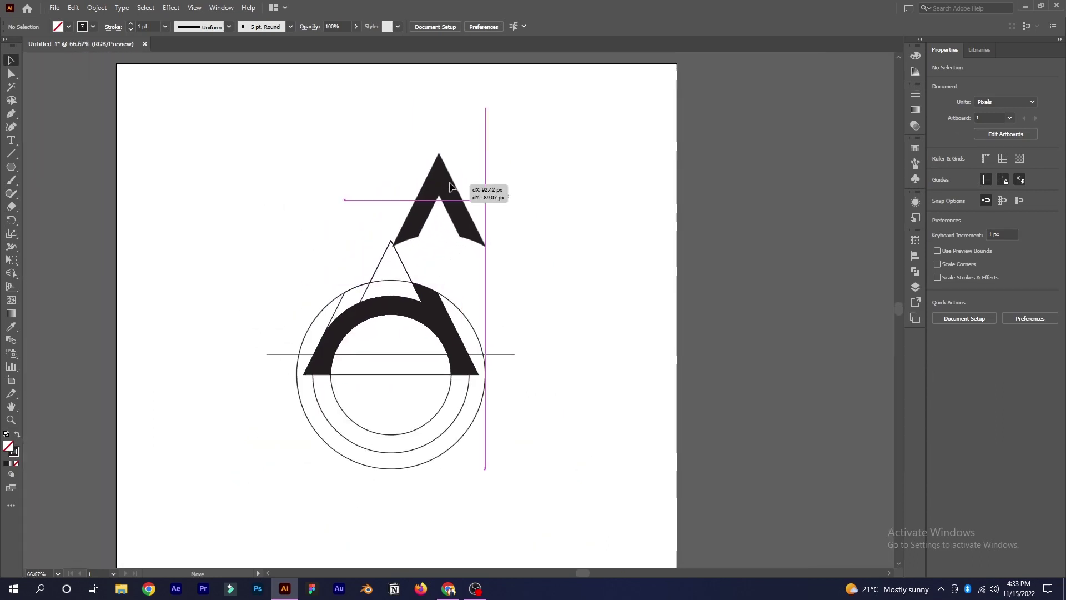
{"action": "key", "text": "ctrl+z"}
{"action": "left_click_drag", "start_coordinate": [274, 201], "coordinate": [517, 454]}
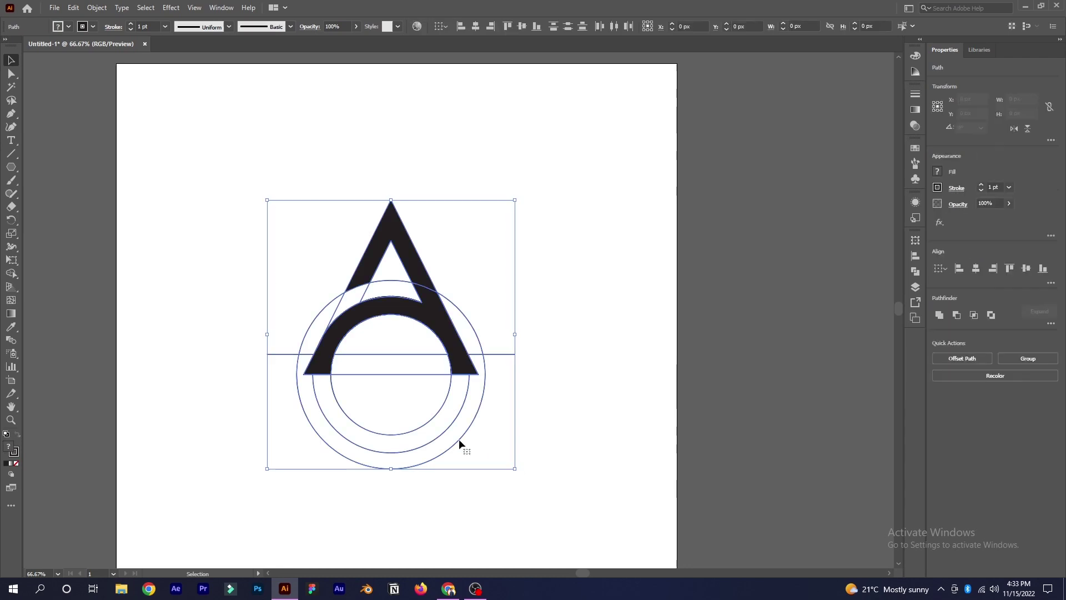
{"action": "left_click", "coordinate": [12, 275]}
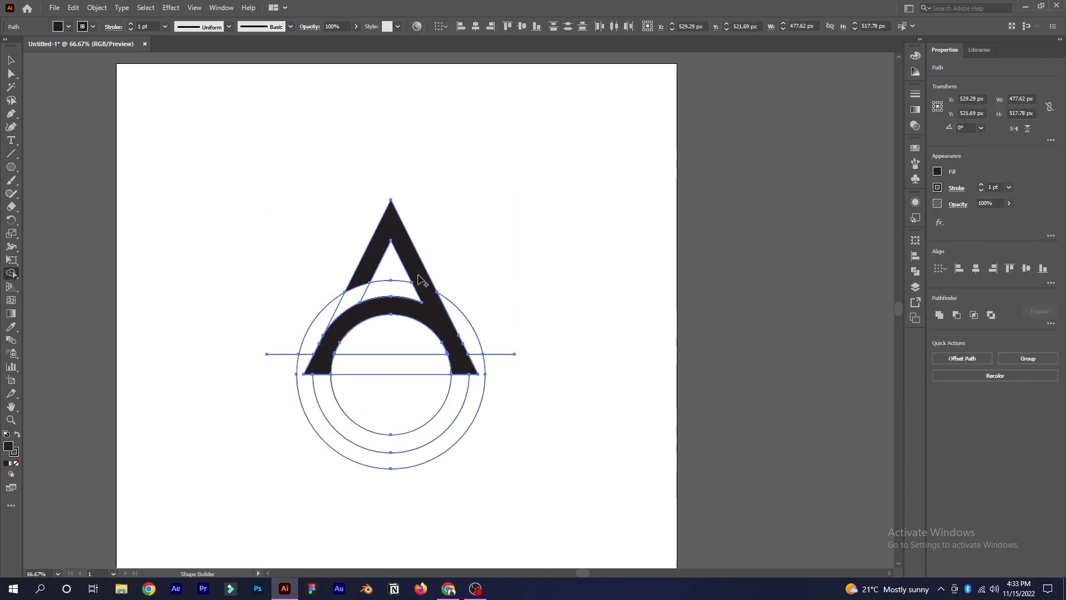
{"action": "left_click", "coordinate": [11, 60]}
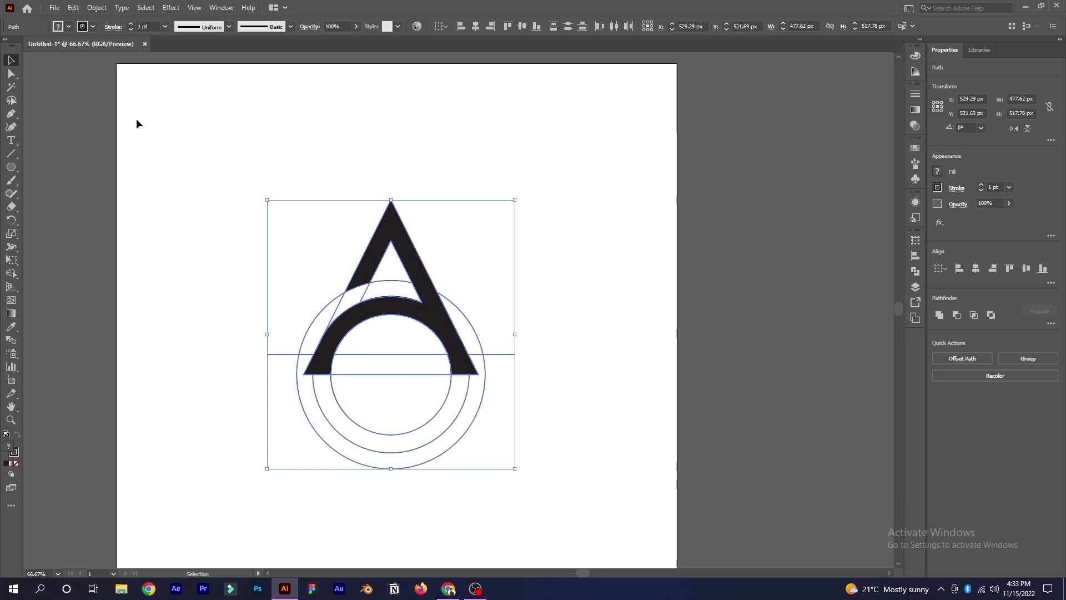
{"action": "left_click", "coordinate": [136, 118]}
{"action": "left_click_drag", "start_coordinate": [411, 265], "coordinate": [588, 178]}
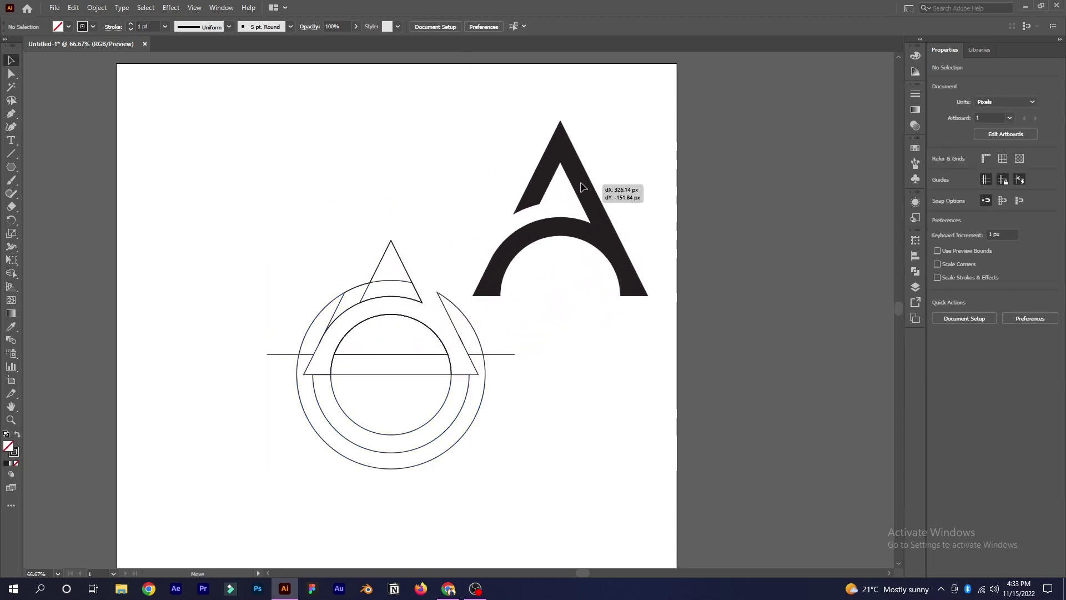
{"action": "left_click", "coordinate": [425, 313]}
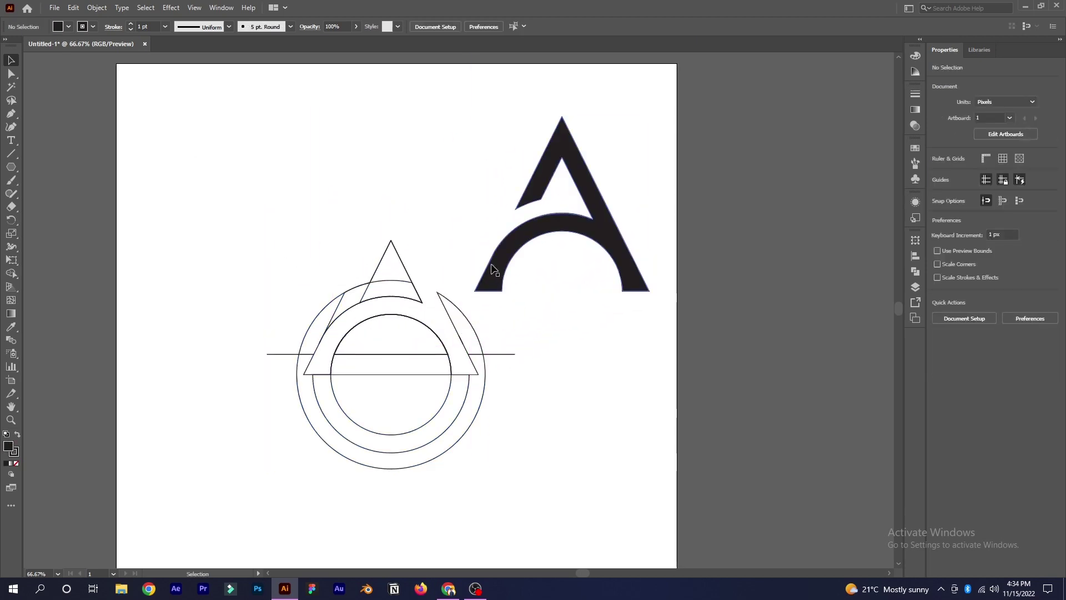
{"action": "left_click_drag", "start_coordinate": [497, 269], "coordinate": [507, 239]}
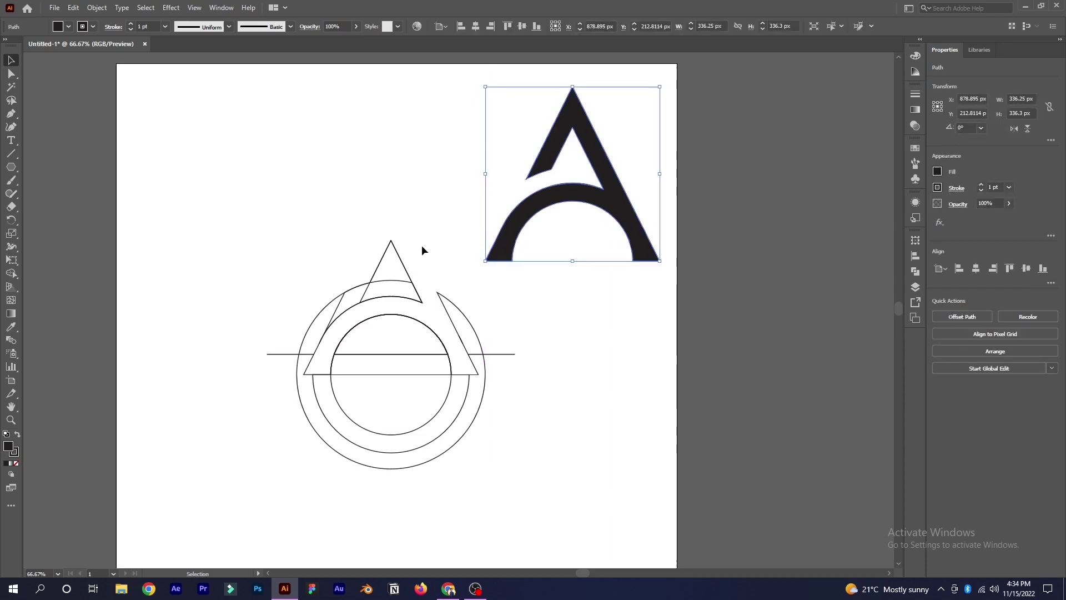
Step: Select the construction circles and triangles and delete them
{"action": "left_click", "coordinate": [317, 263]}
{"action": "left_click_drag", "start_coordinate": [286, 277], "coordinate": [402, 432]}
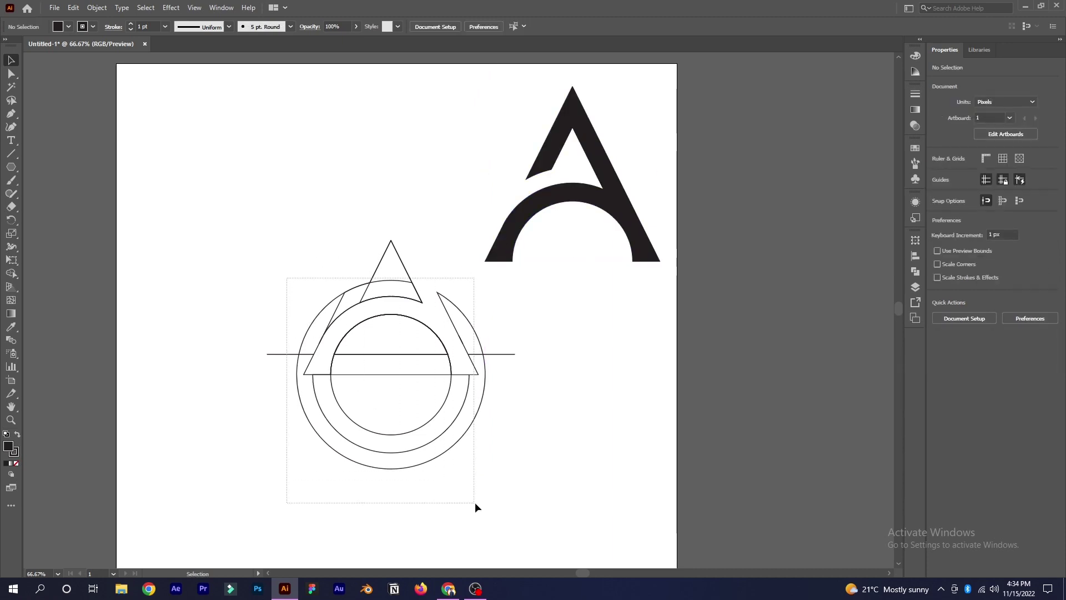
{"action": "left_click_drag", "start_coordinate": [475, 503], "coordinate": [511, 499]}
{"action": "key", "text": "Delete"}
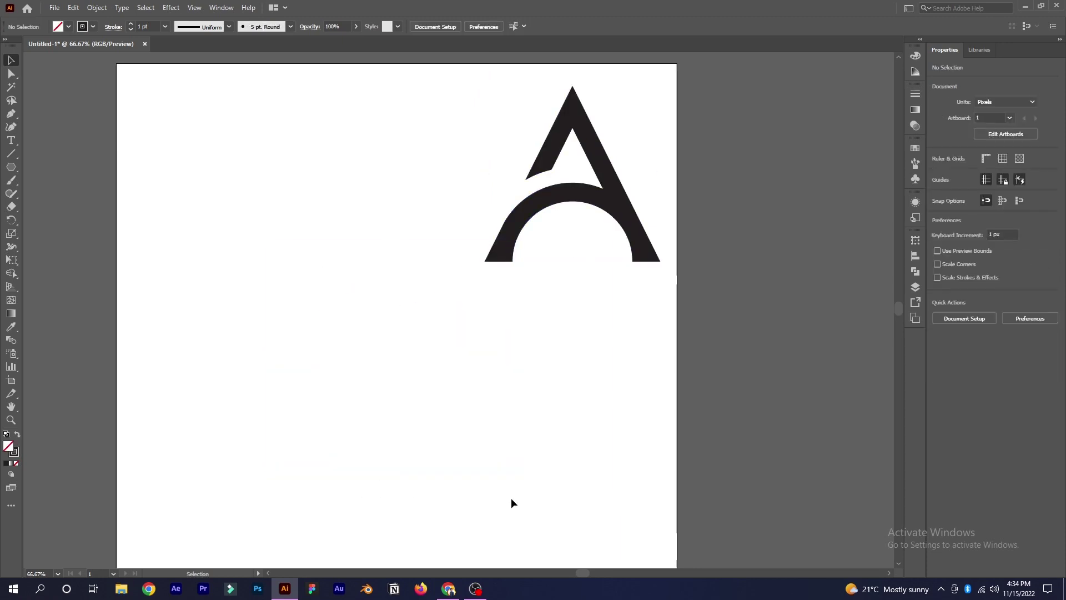
Step: Move the A logo to the centre of the artboard
{"action": "mouse_move", "coordinate": [528, 215]}
{"action": "left_mouse_down"}
{"action": "mouse_move", "coordinate": [411, 302]}
{"action": "mouse_move", "coordinate": [316, 343]}
{"action": "left_mouse_up"}
{"action": "key", "text": "ctrl+minus"}
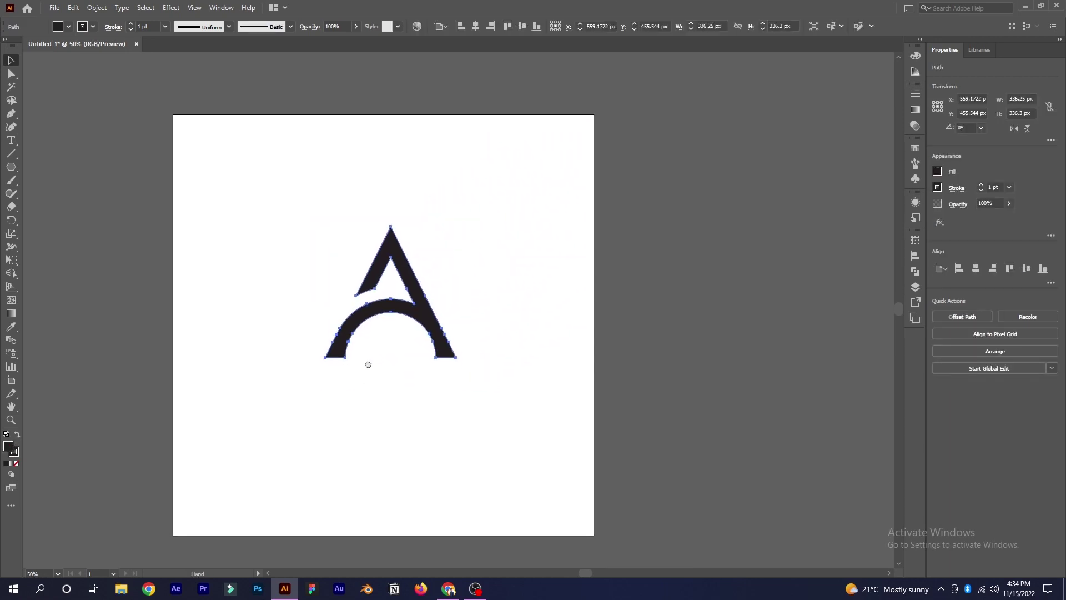
{"action": "left_click_drag", "start_coordinate": [397, 306], "coordinate": [389, 319]}
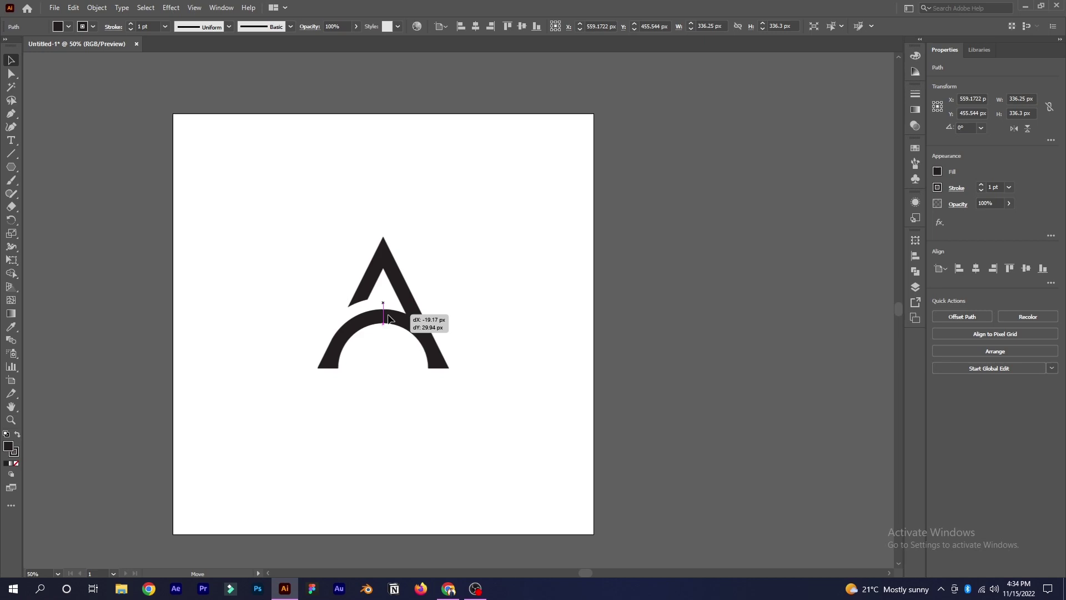
{"action": "left_click_drag", "start_coordinate": [388, 319], "coordinate": [388, 339]}
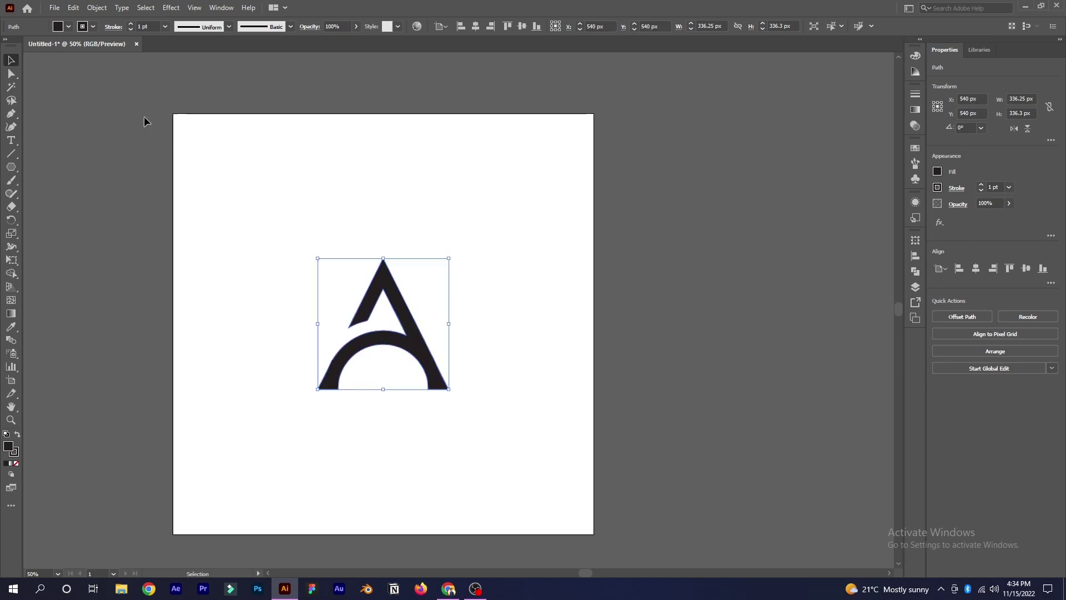
Step: Raise the A's stroke weight step by step to 10 pt, then reselect the logo
{"action": "left_click", "coordinate": [131, 24]}
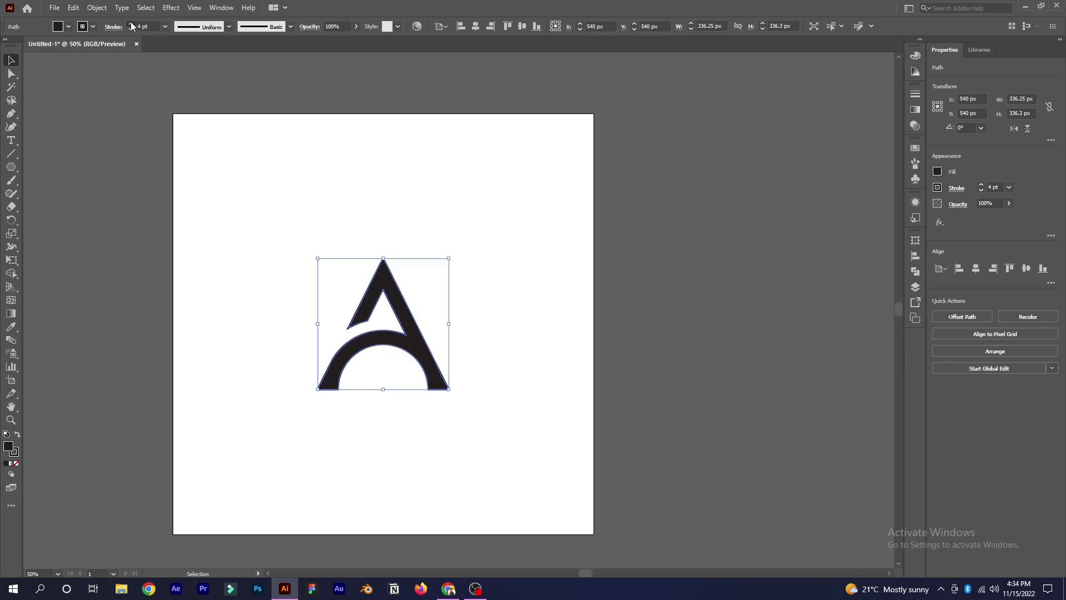
{"action": "left_click", "coordinate": [130, 23]}
{"action": "left_click", "coordinate": [131, 24]}
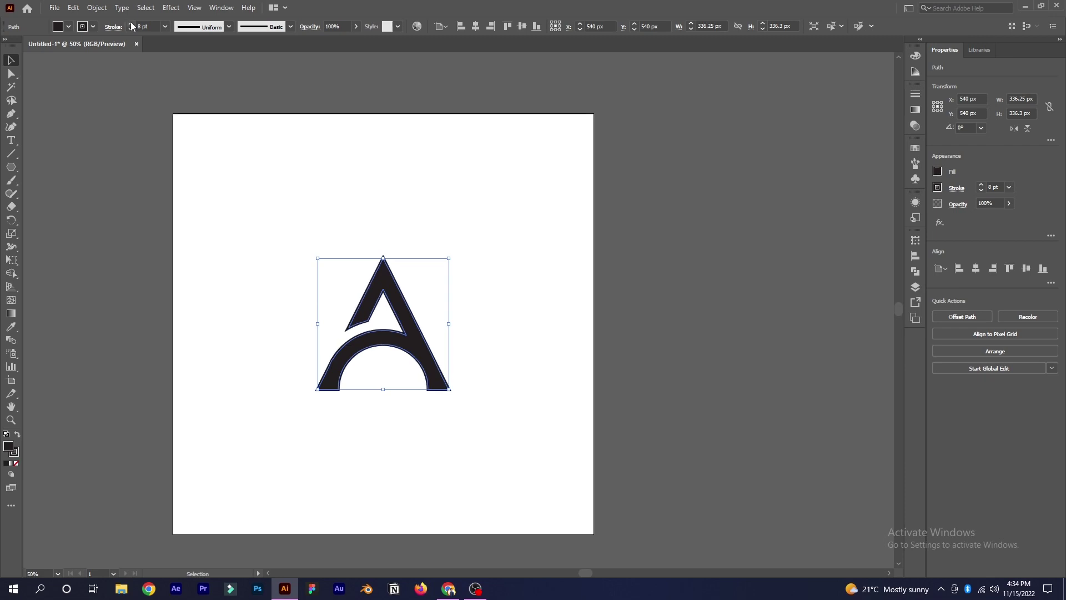
{"action": "left_click", "coordinate": [131, 24]}
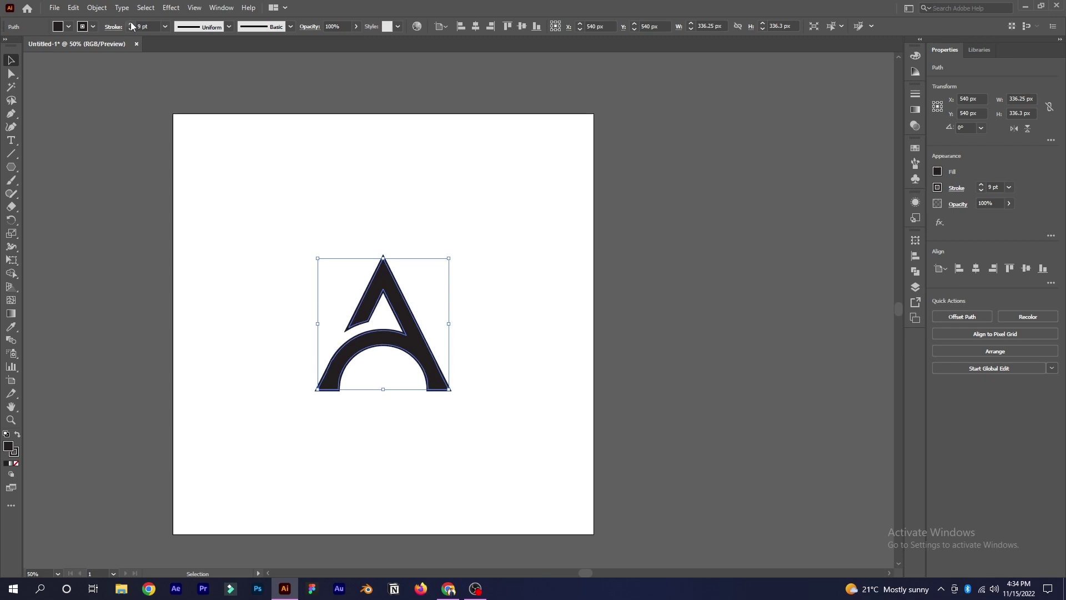
{"action": "left_click", "coordinate": [131, 23]}
{"action": "left_click", "coordinate": [371, 225]}
{"action": "left_click_drag", "start_coordinate": [288, 238], "coordinate": [475, 426]}
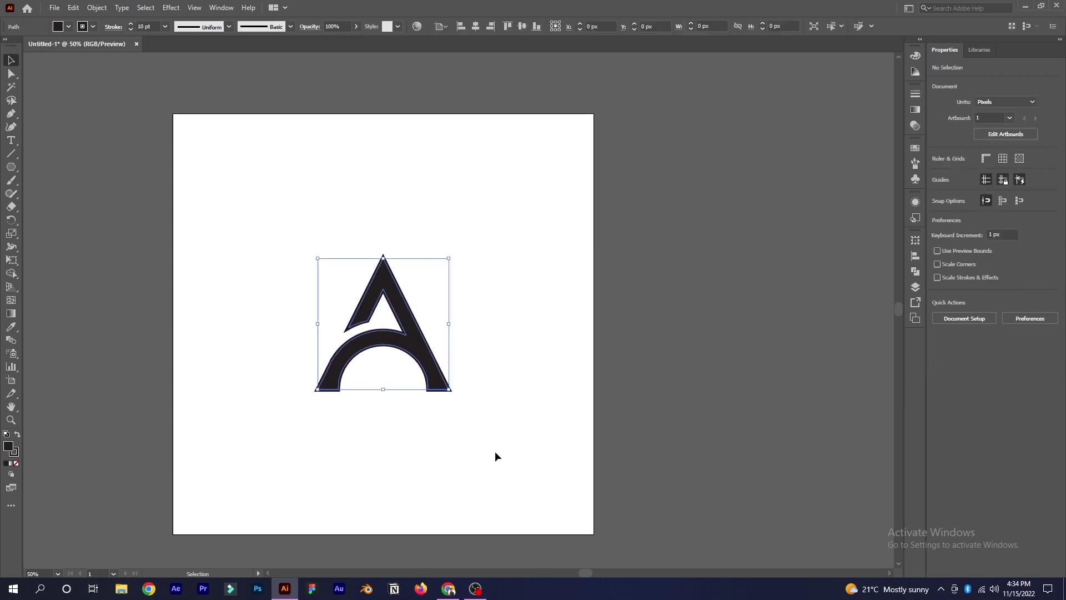
Step: Apply Object > Path > Outline Stroke to the A and merge its pieces with Shape Builder
{"action": "left_click", "coordinate": [97, 7]}
{"action": "mouse_move", "coordinate": [109, 271]}
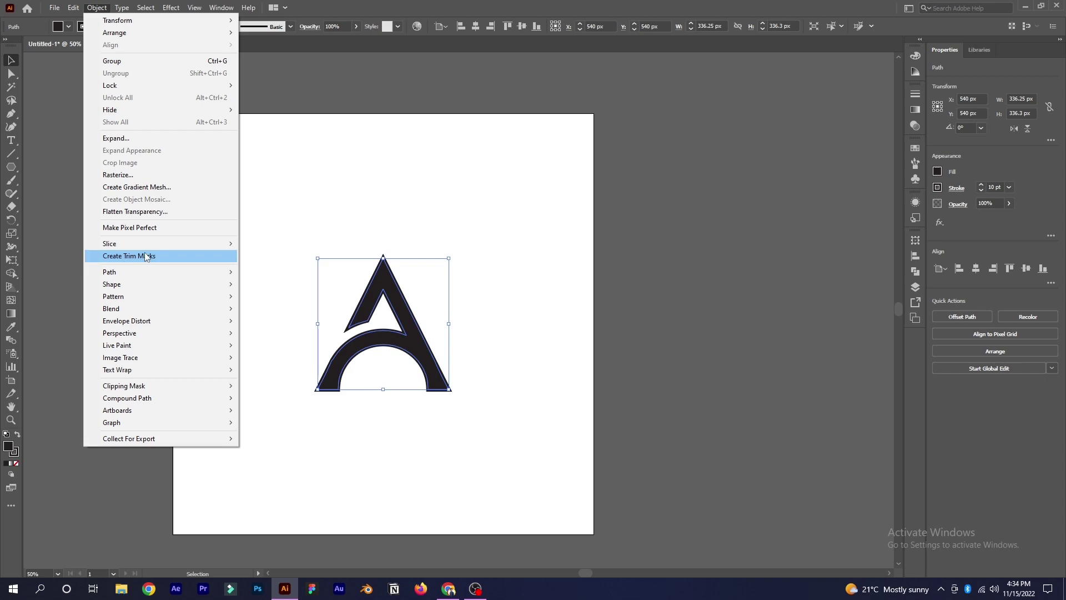
{"action": "left_click", "coordinate": [274, 299]}
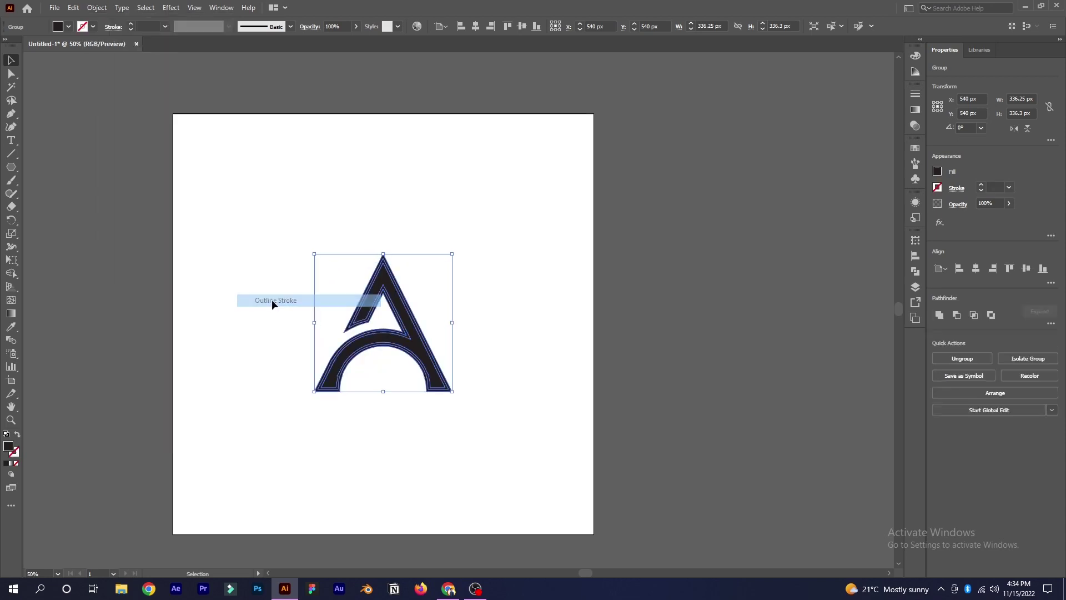
{"action": "left_click", "coordinate": [12, 274]}
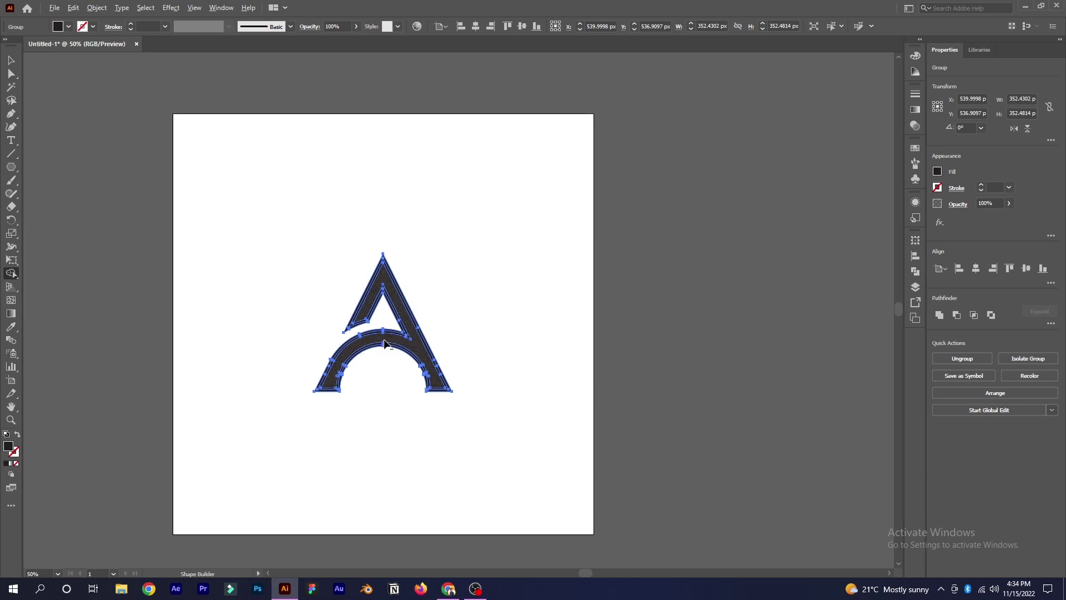
{"action": "scroll", "coordinate": [385, 342], "scroll_direction": "up", "scroll_amount": 5}
{"action": "scroll", "coordinate": [395, 369], "scroll_direction": "up", "scroll_amount": 1}
{"action": "scroll", "coordinate": [396, 369], "scroll_direction": "down", "scroll_amount": 2}
{"action": "scroll", "coordinate": [401, 333], "scroll_direction": "down", "scroll_amount": 1}
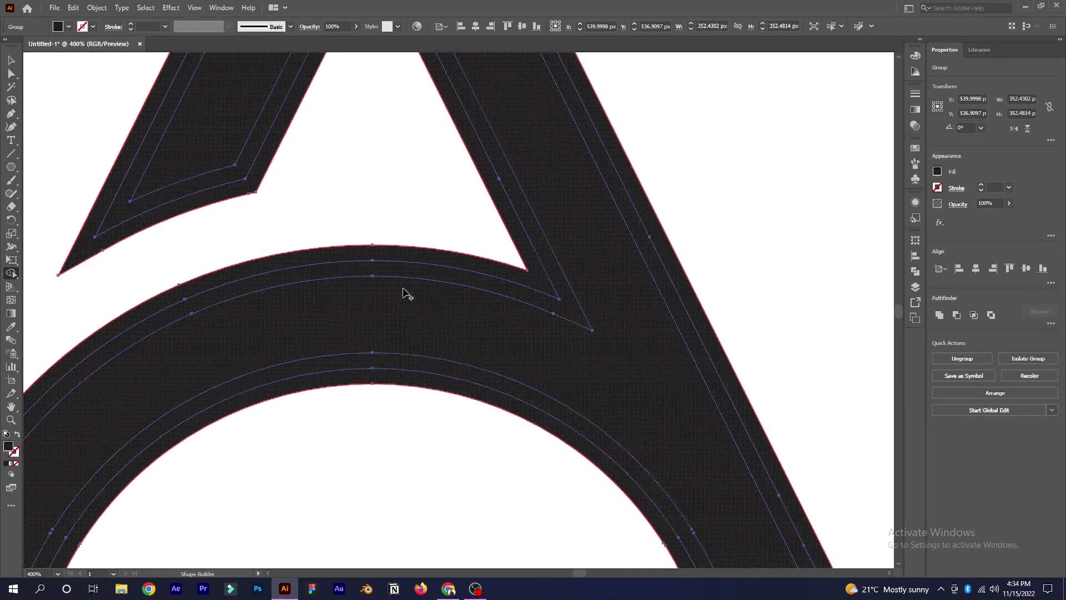
{"action": "left_click", "coordinate": [403, 292]}
{"action": "scroll", "coordinate": [333, 199], "scroll_direction": "down", "scroll_amount": 2}
{"action": "left_click", "coordinate": [12, 60]}
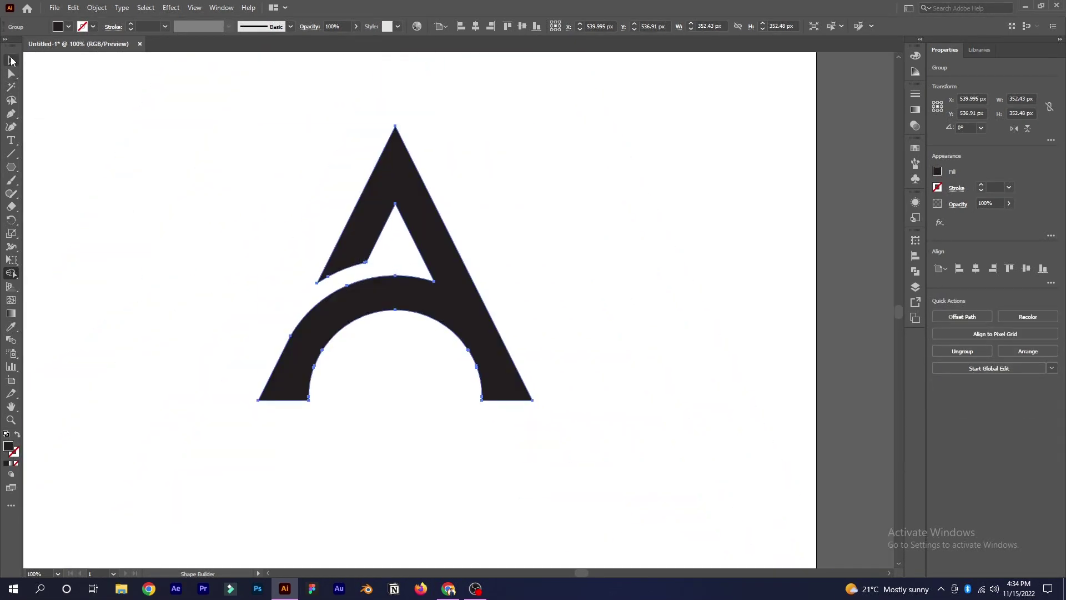
{"action": "left_click", "coordinate": [251, 110]}
{"action": "scroll", "coordinate": [251, 109], "scroll_direction": "up", "scroll_amount": 1}
{"action": "scroll", "coordinate": [278, 191], "scroll_direction": "down", "scroll_amount": 1}
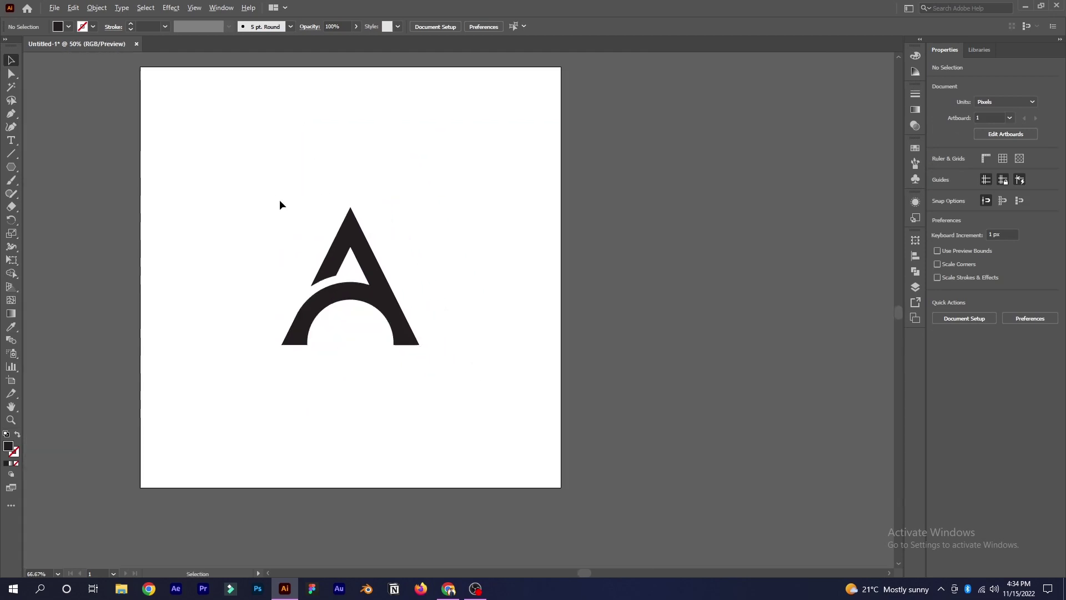
{"action": "scroll", "coordinate": [284, 270], "scroll_direction": "down", "scroll_amount": 1}
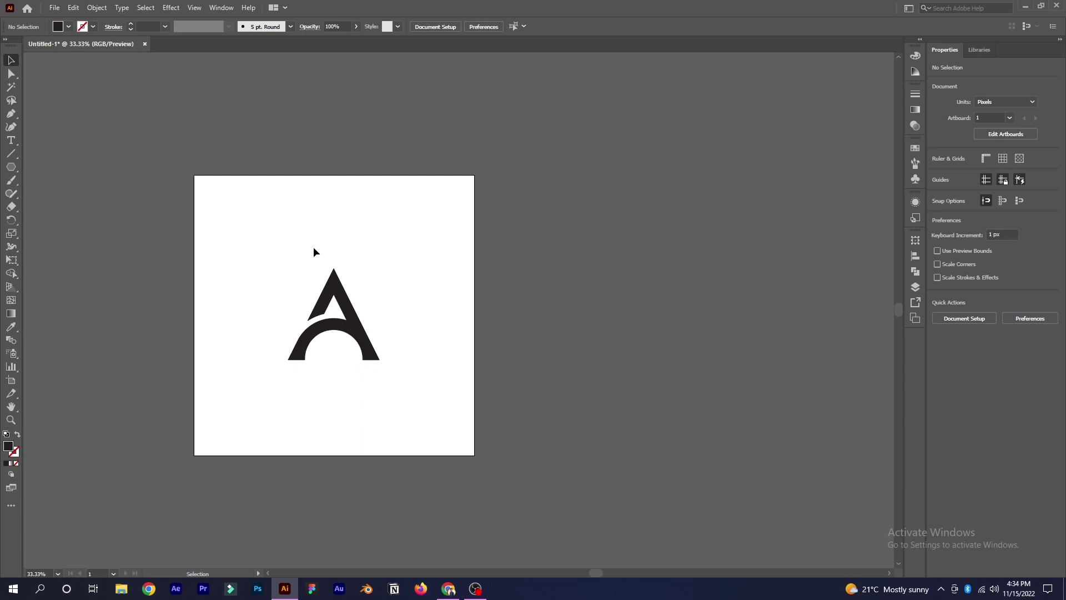
{"action": "scroll", "coordinate": [291, 300], "scroll_direction": "up", "scroll_amount": 1}
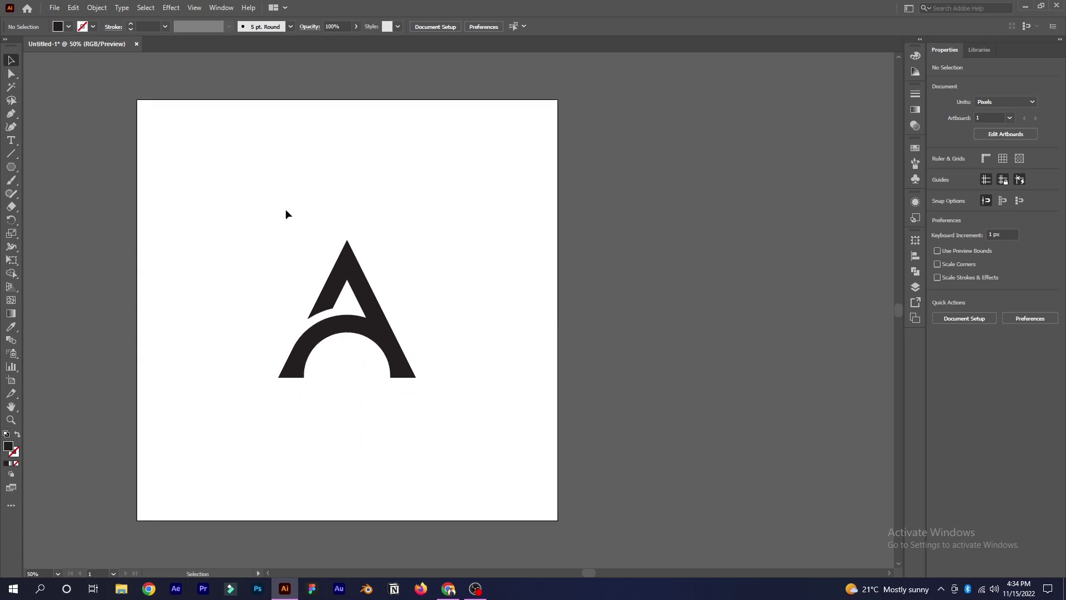
{"action": "left_click_drag", "start_coordinate": [266, 213], "coordinate": [358, 218]}
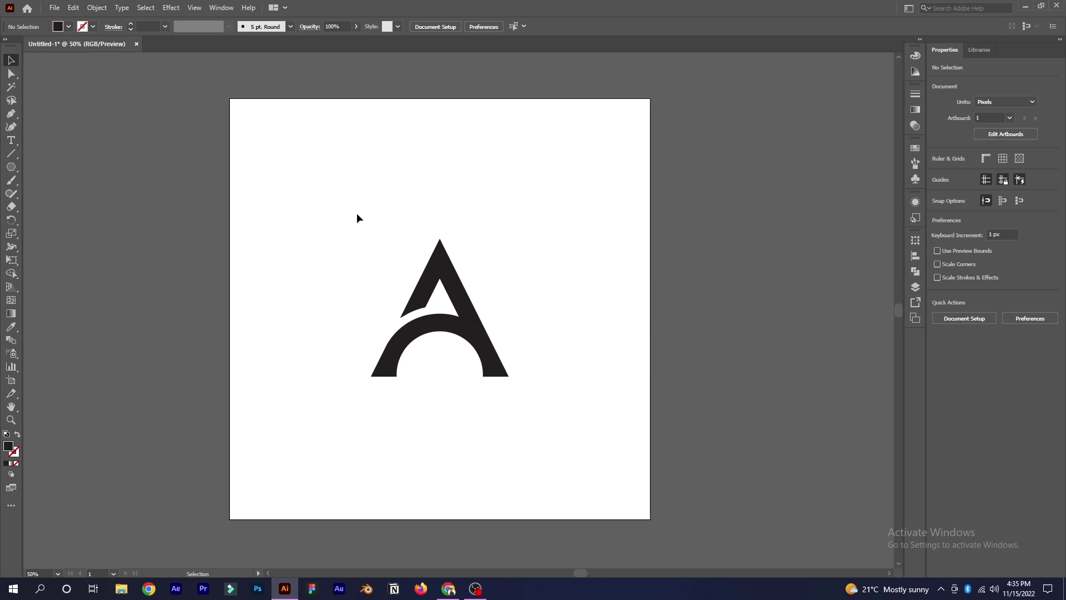
{"action": "scroll", "coordinate": [417, 364], "scroll_direction": "up", "scroll_amount": 3}
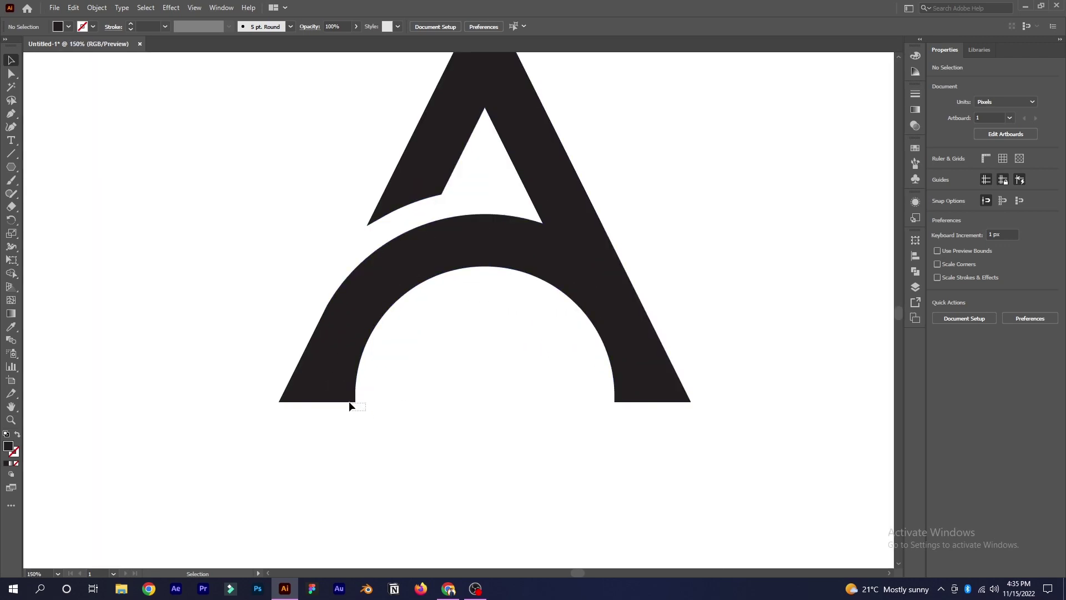
Step: Round the A's inner bottom-left and bottom-right leg corners by about 5 px
{"action": "left_click", "coordinate": [12, 74]}
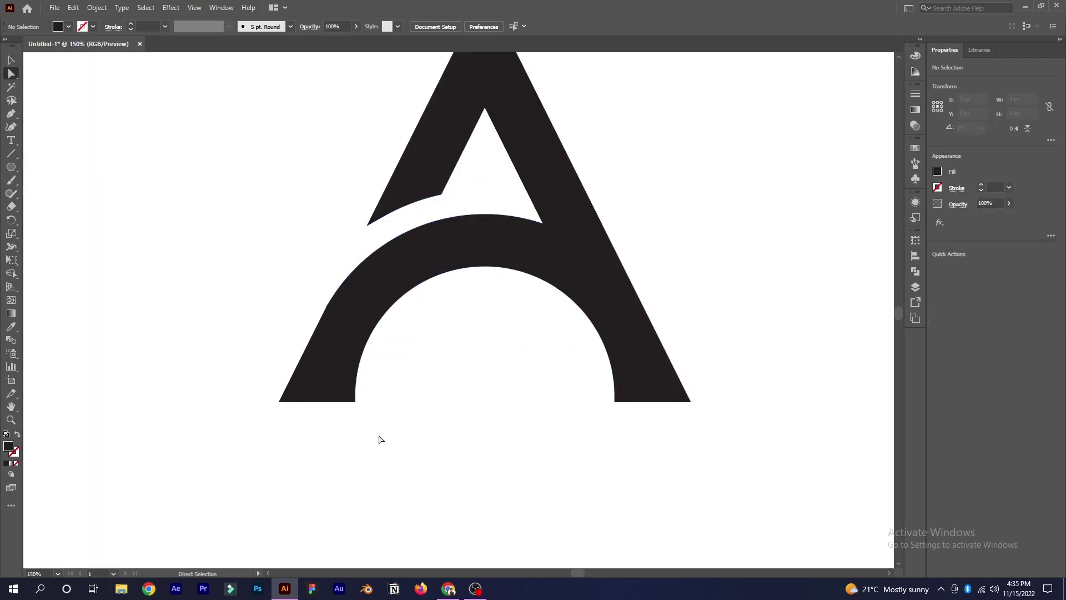
{"action": "left_click", "coordinate": [352, 400]}
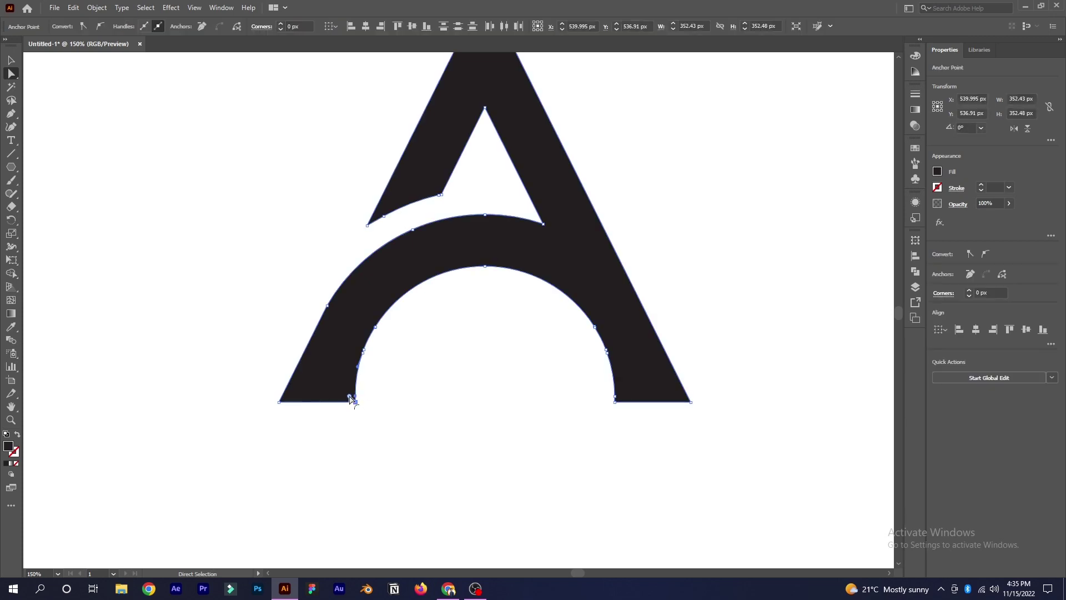
{"action": "left_click_drag", "start_coordinate": [353, 400], "coordinate": [349, 377]}
{"action": "left_click", "coordinate": [616, 401]}
{"action": "left_click", "coordinate": [511, 417]}
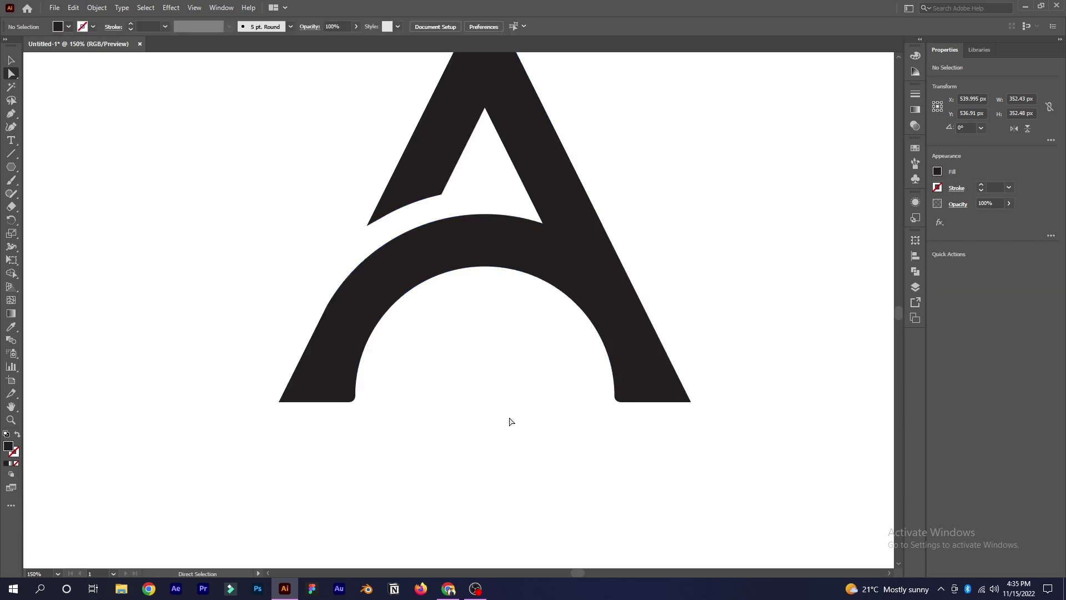
{"action": "scroll", "coordinate": [491, 419], "scroll_direction": "down", "scroll_amount": 2}
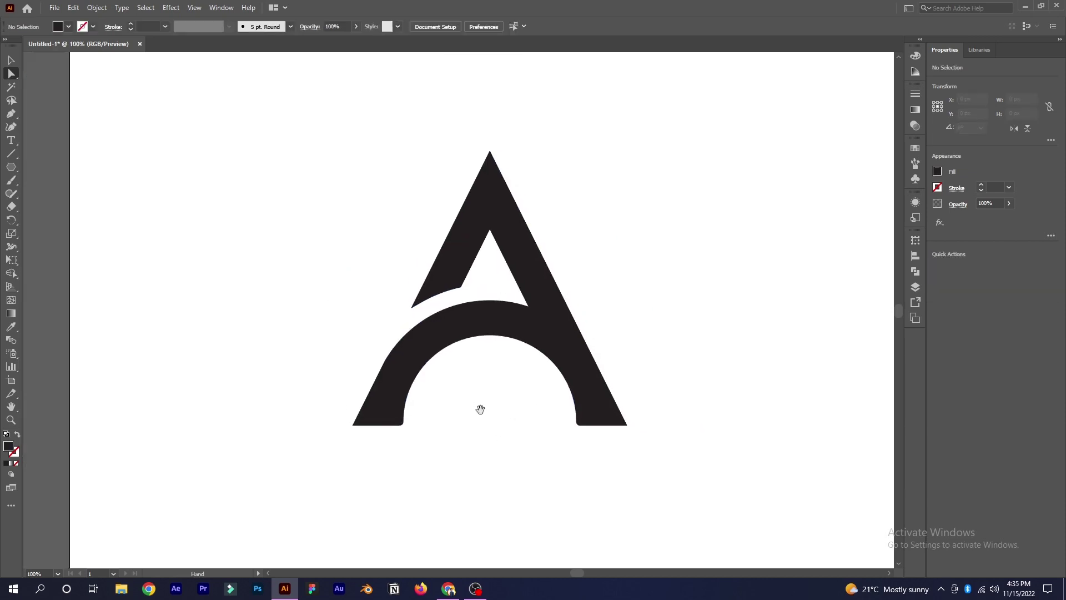
{"action": "scroll", "coordinate": [481, 409], "scroll_direction": "down", "scroll_amount": 1}
{"action": "left_click_drag", "start_coordinate": [483, 424], "coordinate": [453, 386]}
{"action": "scroll", "coordinate": [467, 397], "scroll_direction": "down", "scroll_amount": 1}
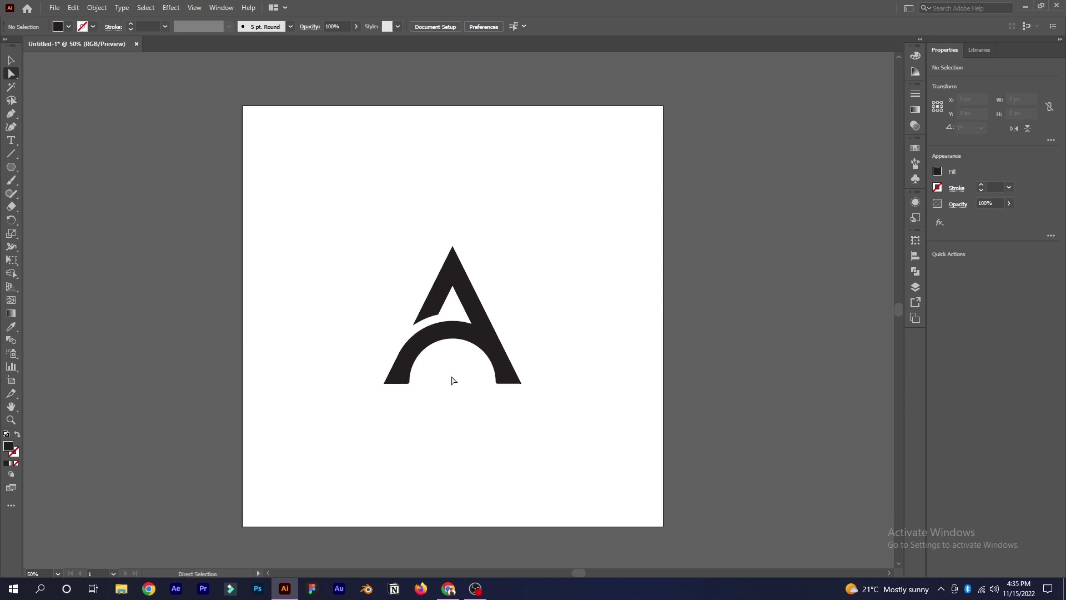
{"action": "scroll", "coordinate": [452, 302], "scroll_direction": "up", "scroll_amount": 2}
{"action": "scroll", "coordinate": [459, 285], "scroll_direction": "up", "scroll_amount": 1}
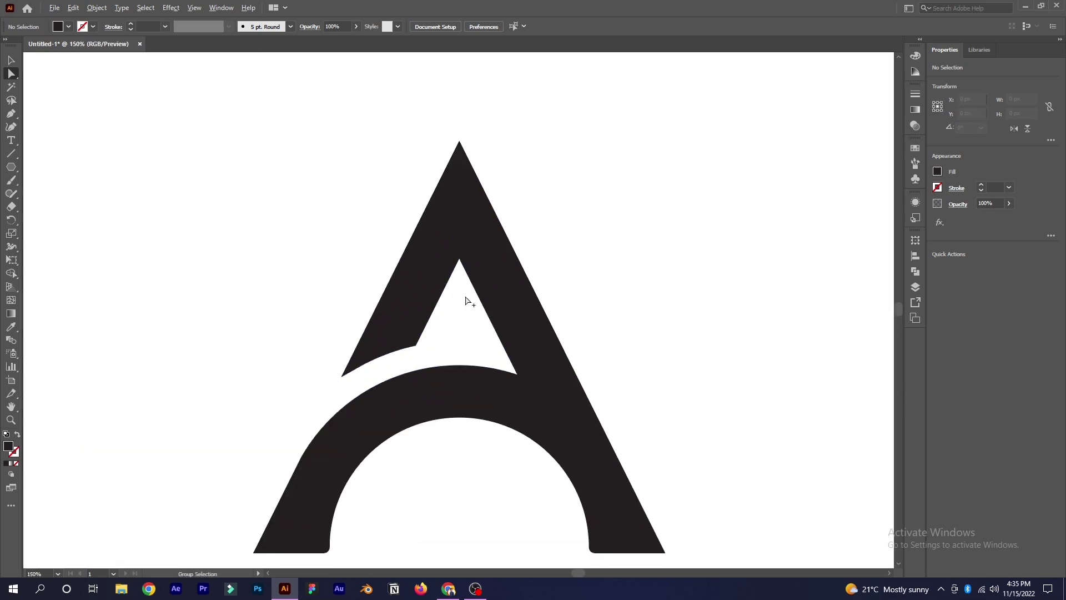
{"action": "scroll", "coordinate": [469, 302], "scroll_direction": "down", "scroll_amount": 1}
{"action": "scroll", "coordinate": [464, 302], "scroll_direction": "down", "scroll_amount": 1}
{"action": "scroll", "coordinate": [464, 302], "scroll_direction": "down", "scroll_amount": 1}
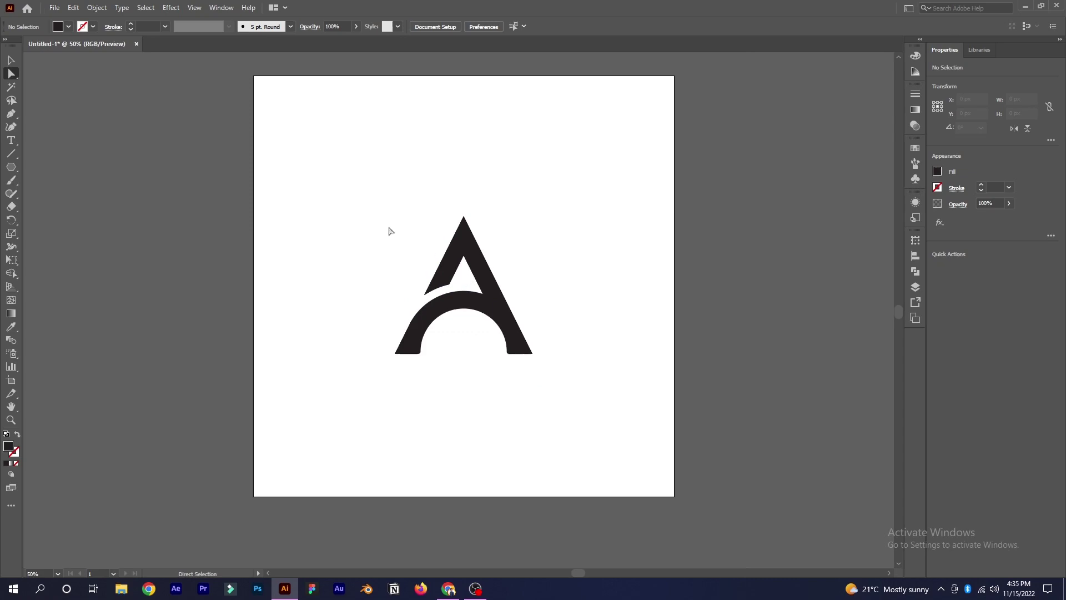
{"action": "left_click", "coordinate": [11, 60]}
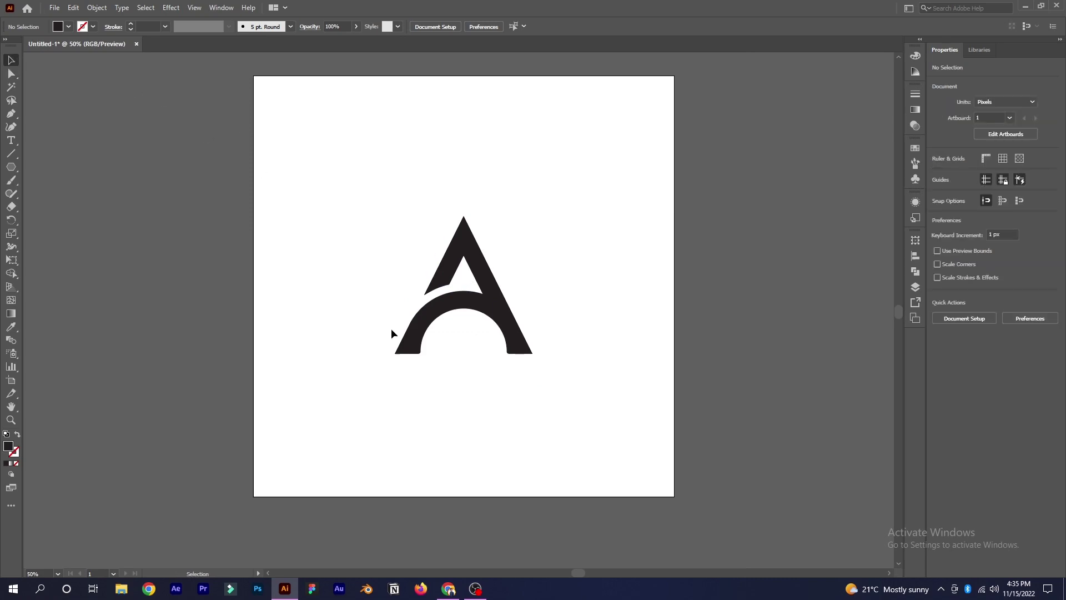